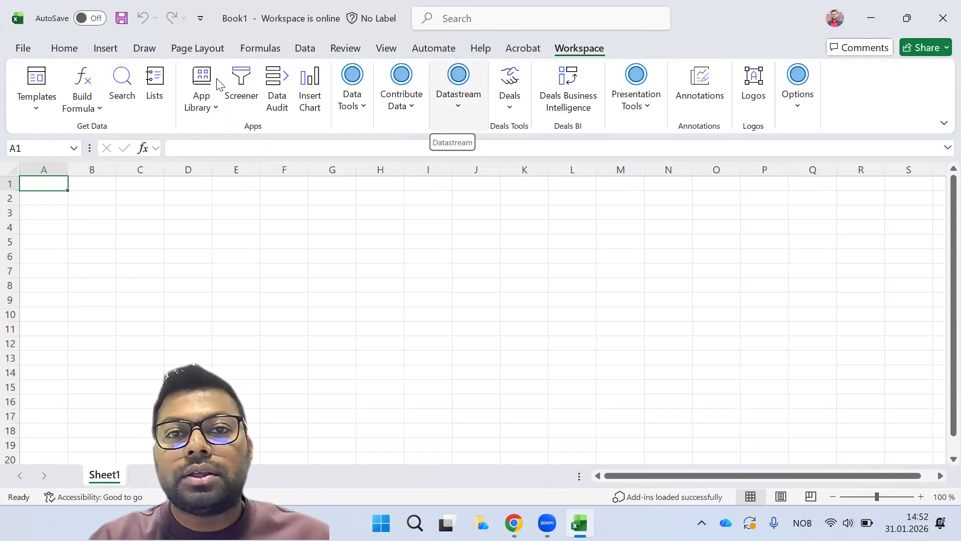
- Start a Datastream formula and open the series search filtered to the Equity Indices category
click(458, 87)
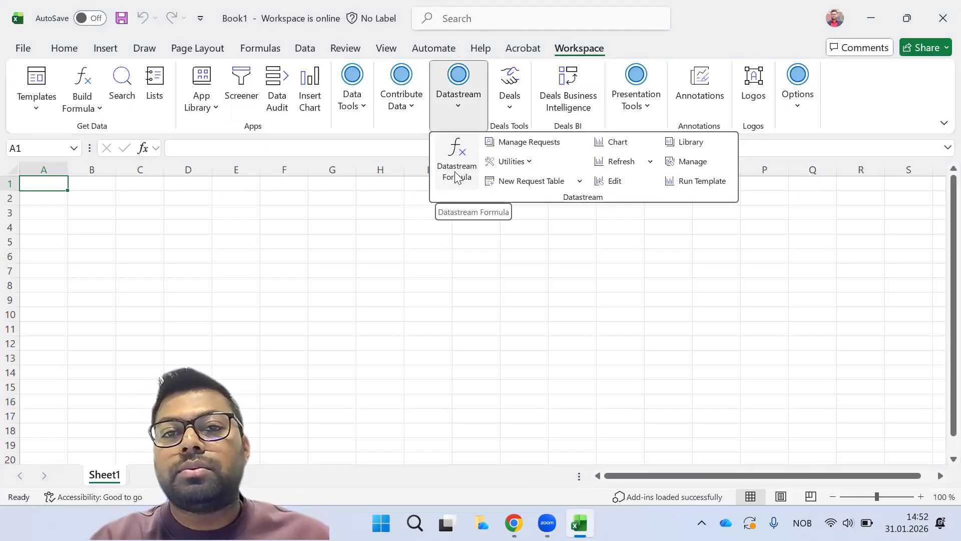
click(457, 166)
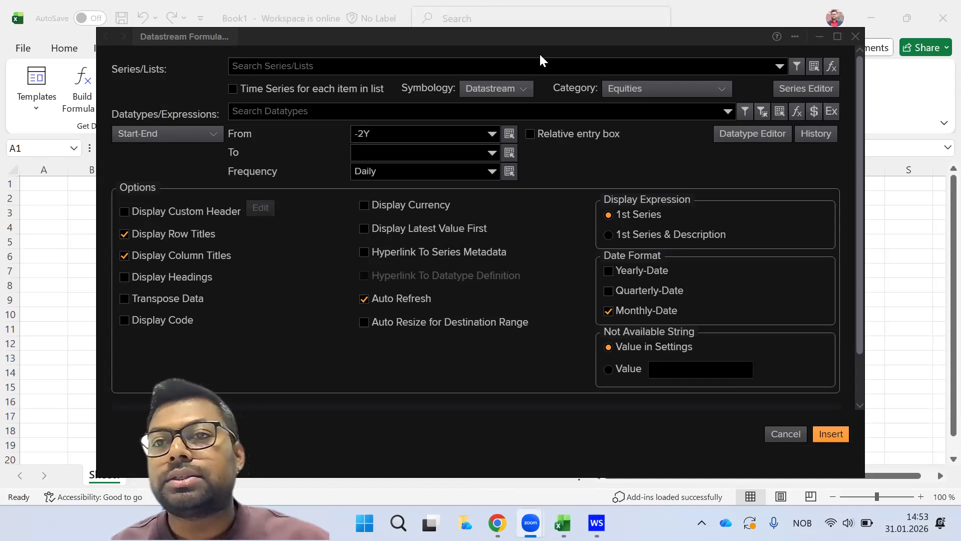
click(798, 67)
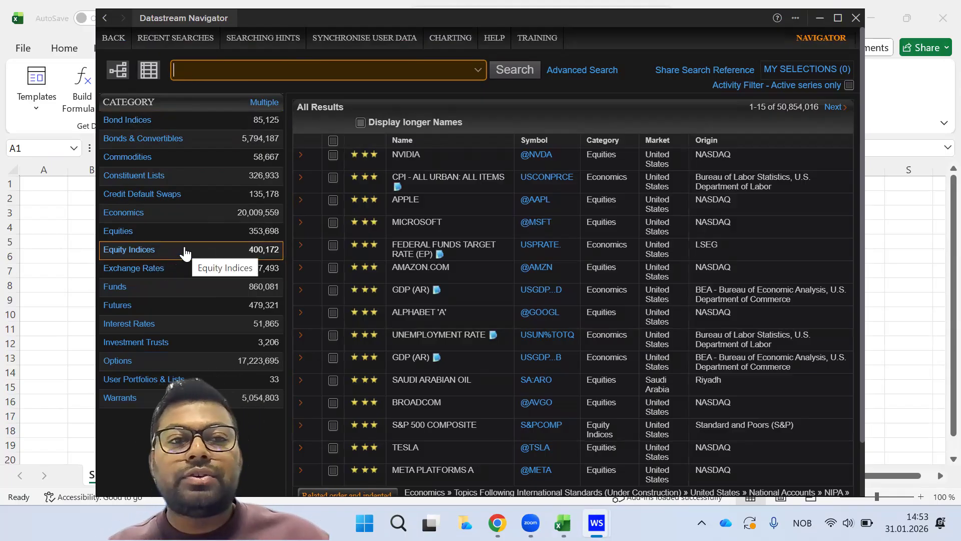
click(151, 257)
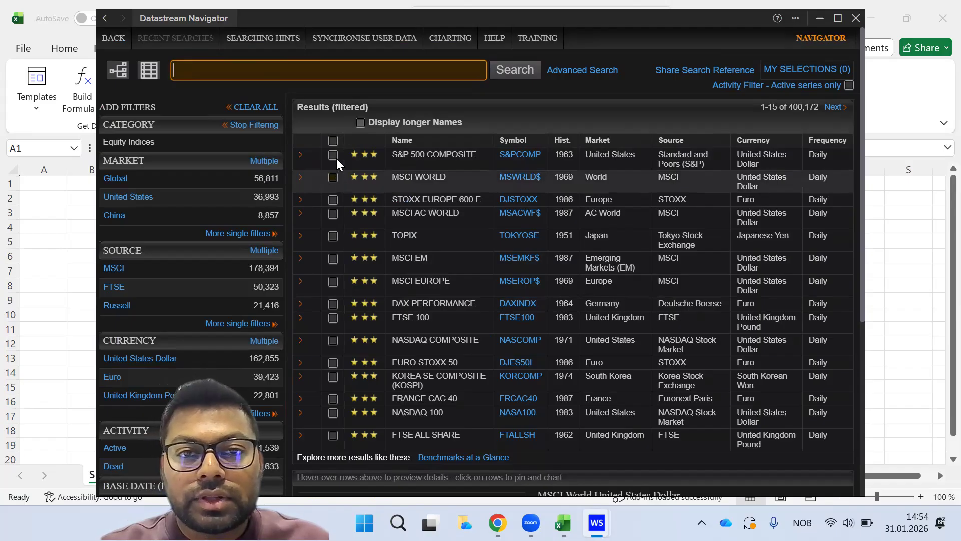
- Select the indices MSCI World, MSCI EM, MSCI Europe, FTSE 100, Euro Stoxx 50 and Nasdaq 100
click(333, 178)
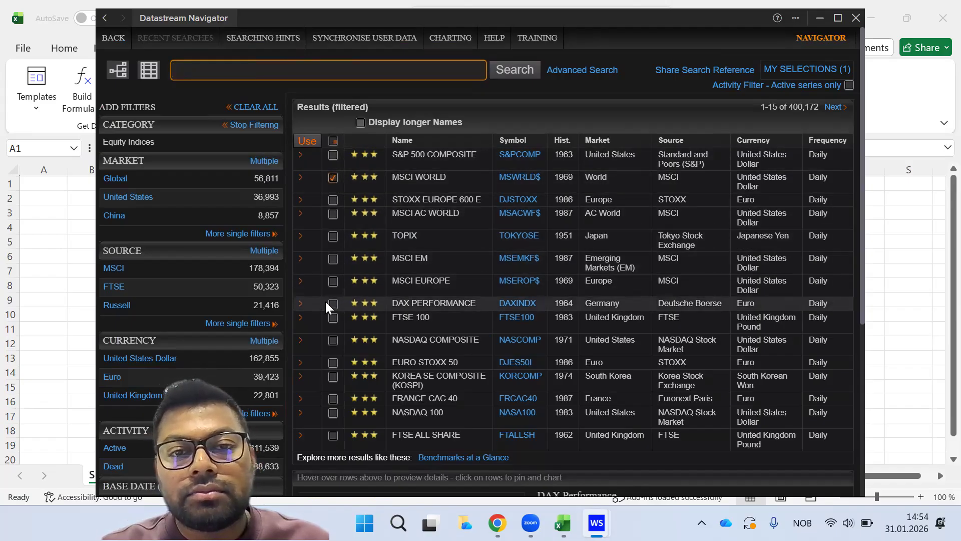
click(329, 259)
click(329, 278)
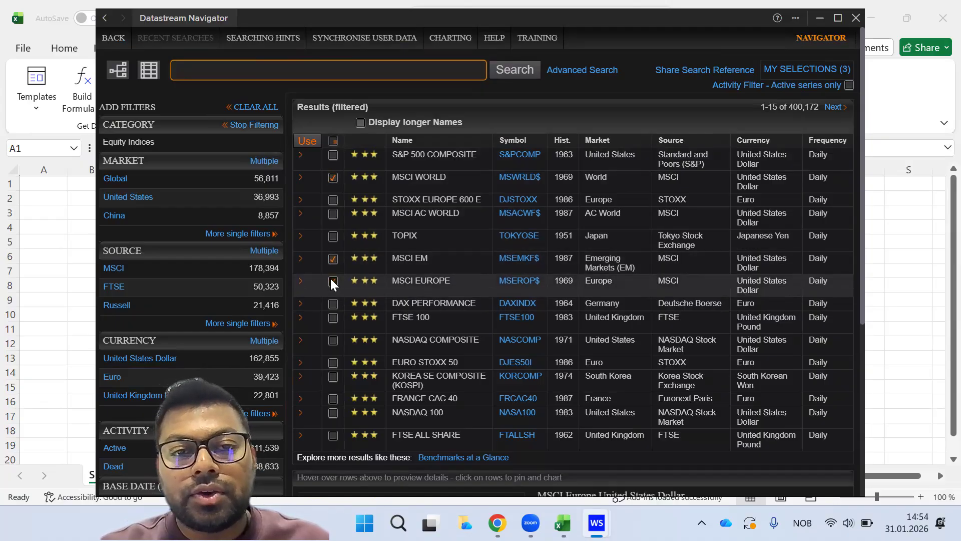
click(330, 315)
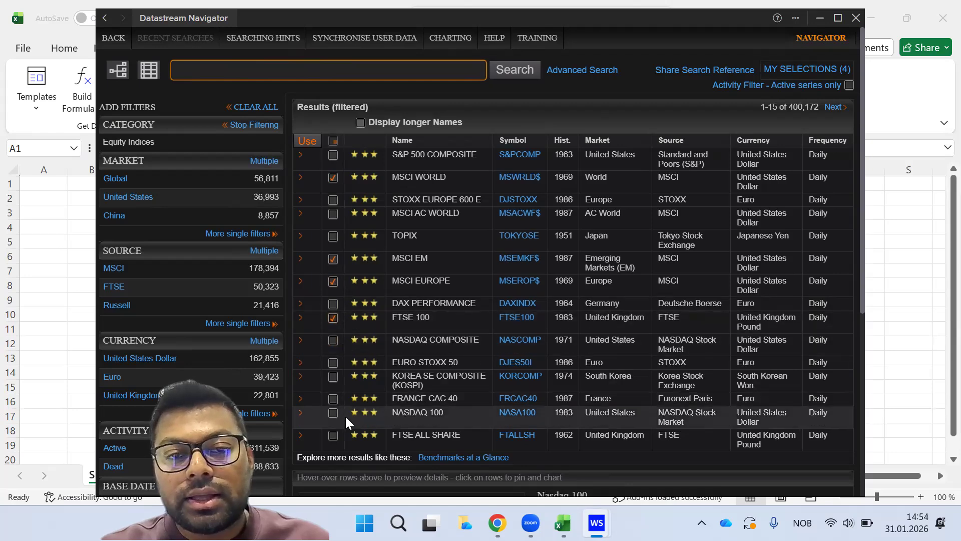
click(331, 361)
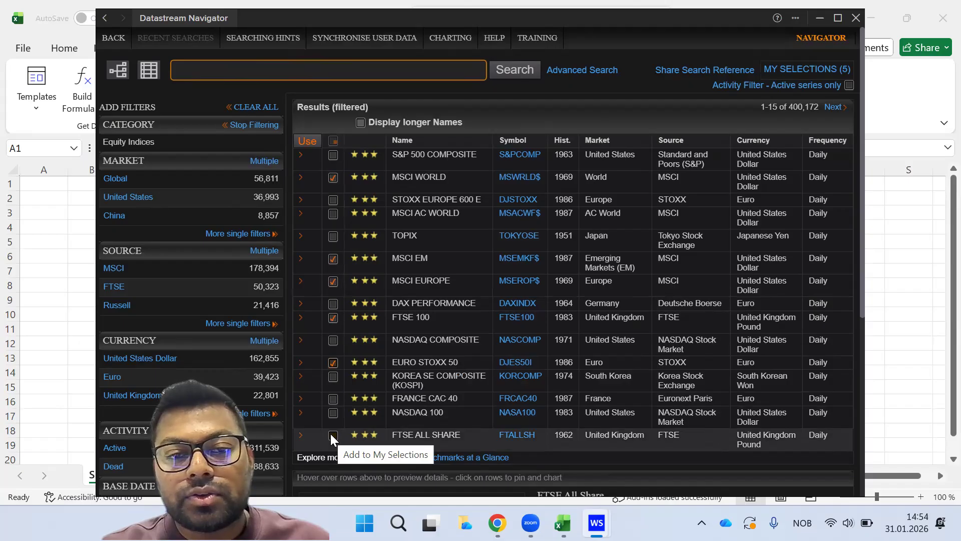
click(333, 412)
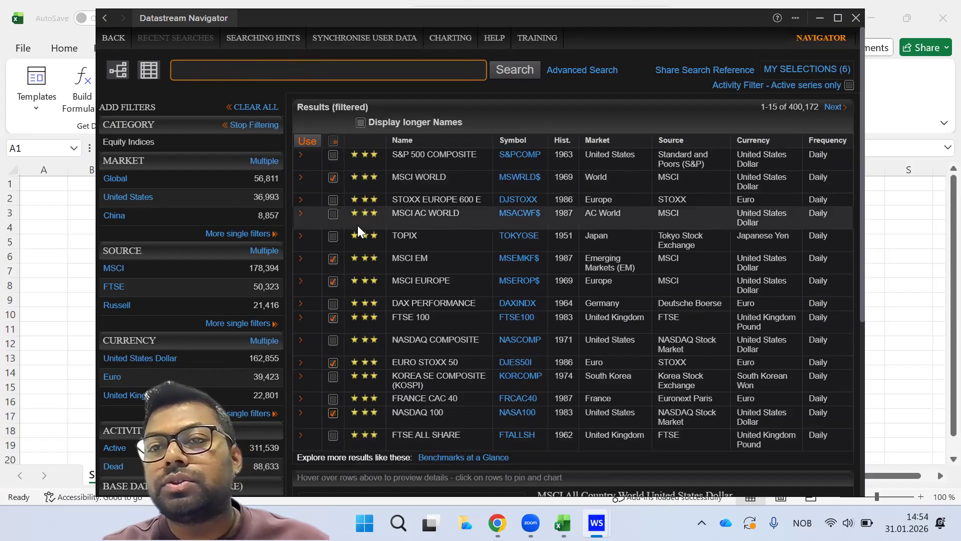
click(332, 174)
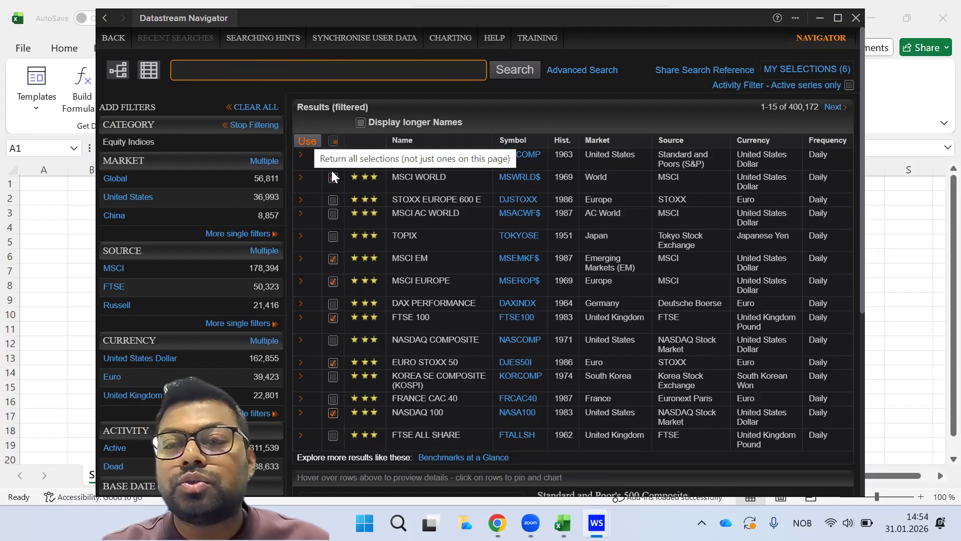
click(332, 174)
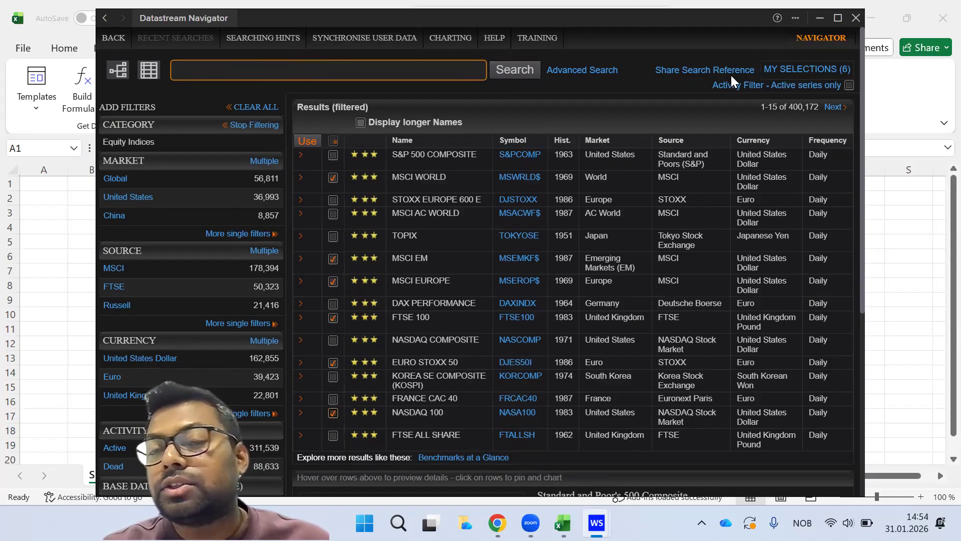
- Review the list of selected indices and use them as the formula's series
click(814, 73)
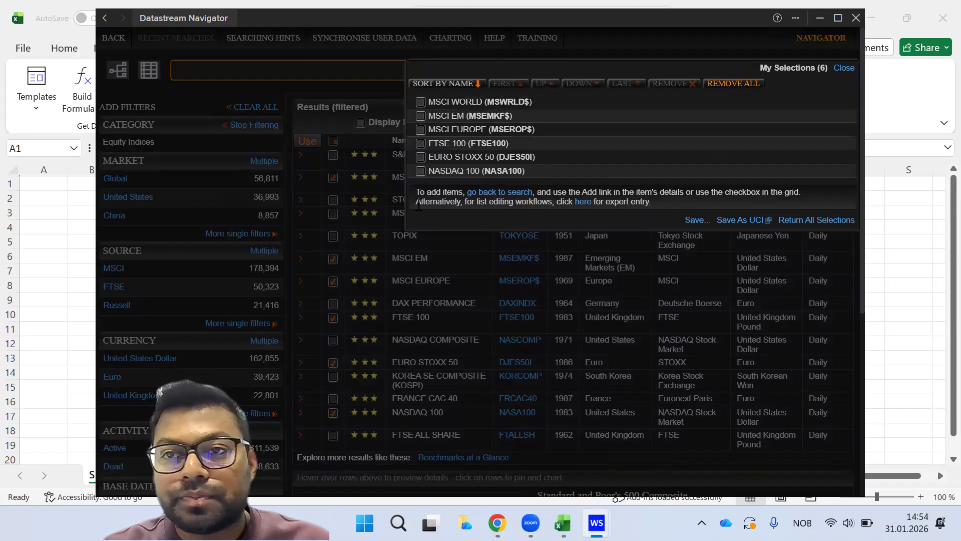
click(844, 68)
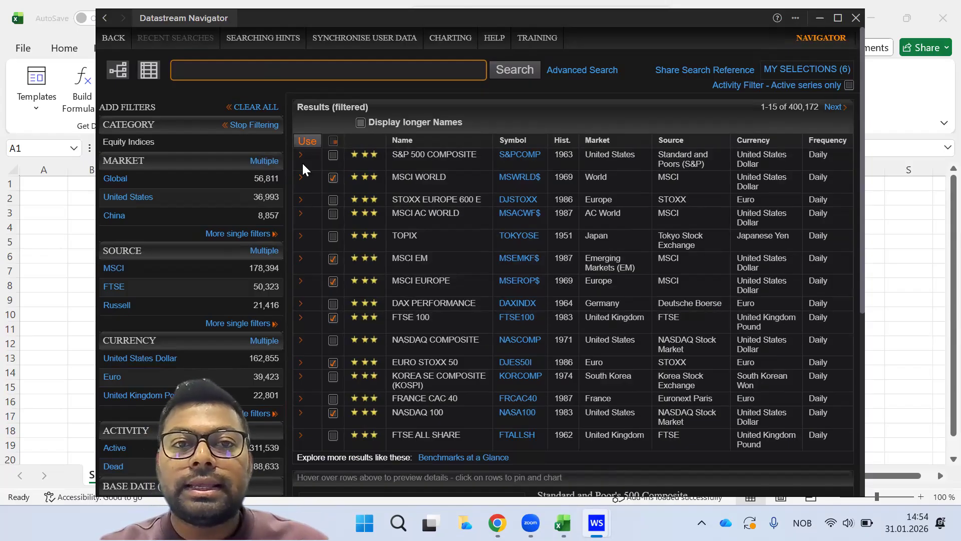
click(307, 141)
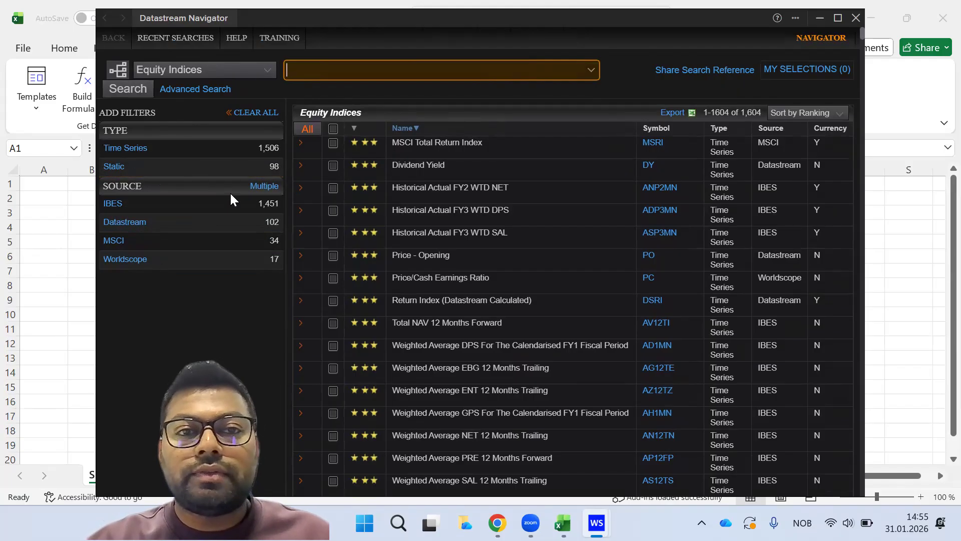
- Switch the datatype category to Equities and view the details of the Price Index datatype
click(249, 161)
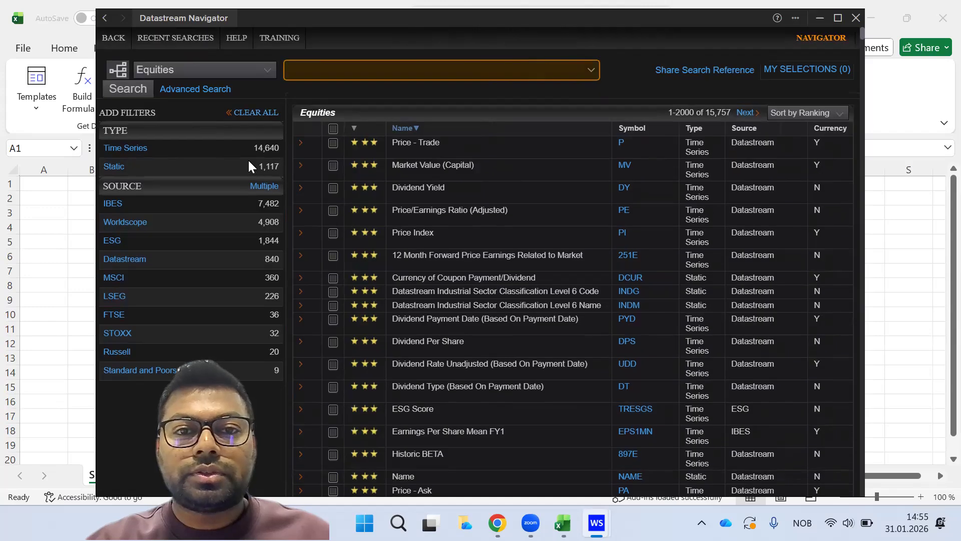
scroll(425, 216, down, 1)
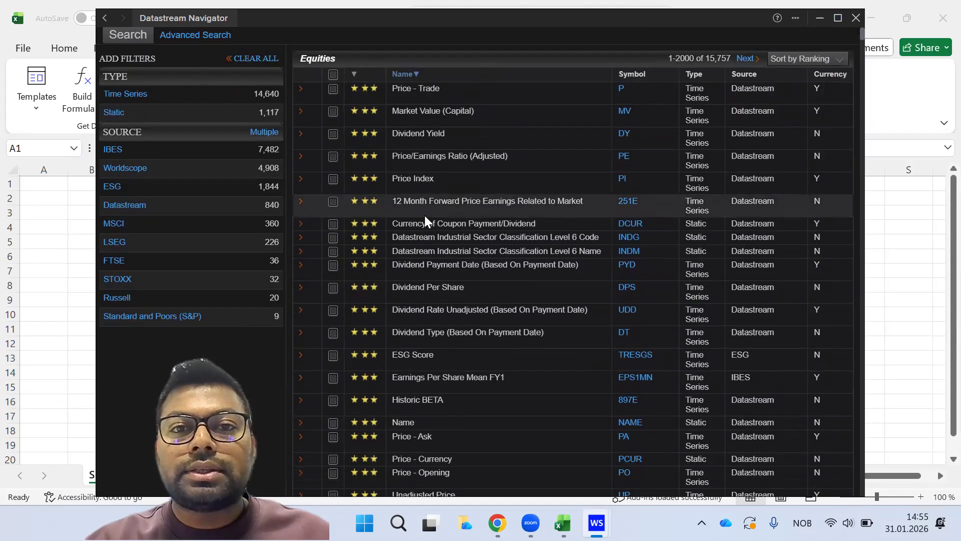
click(416, 182)
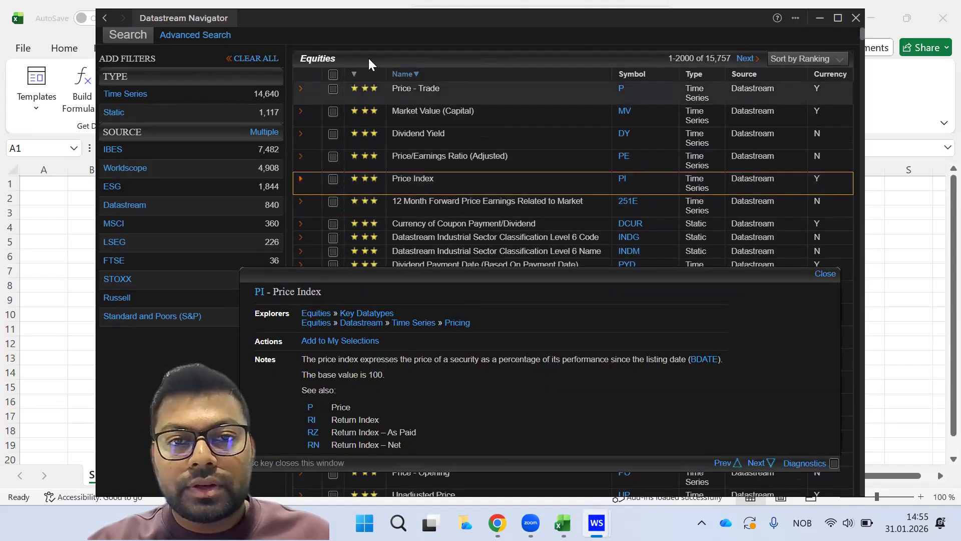
- Search the equities datatypes for "price index" and use Price Index (PI) as the formula's datatype
scroll(368, 56, up, 1)
click(329, 69)
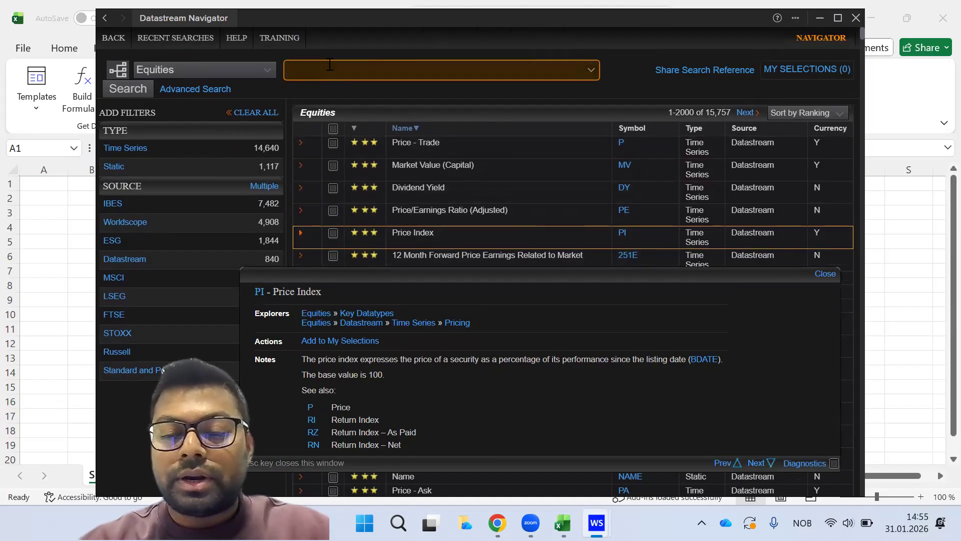
text(price inde)
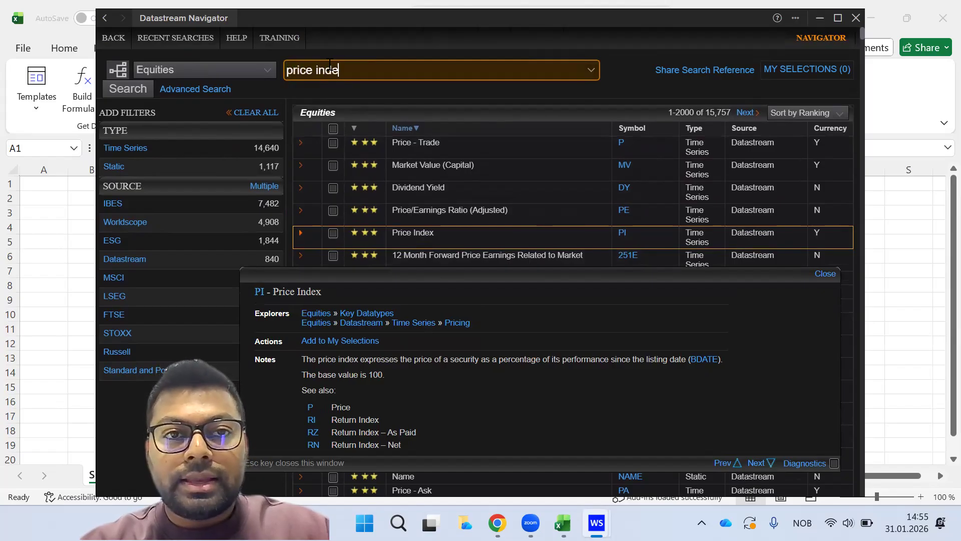
text(x)
key(Return)
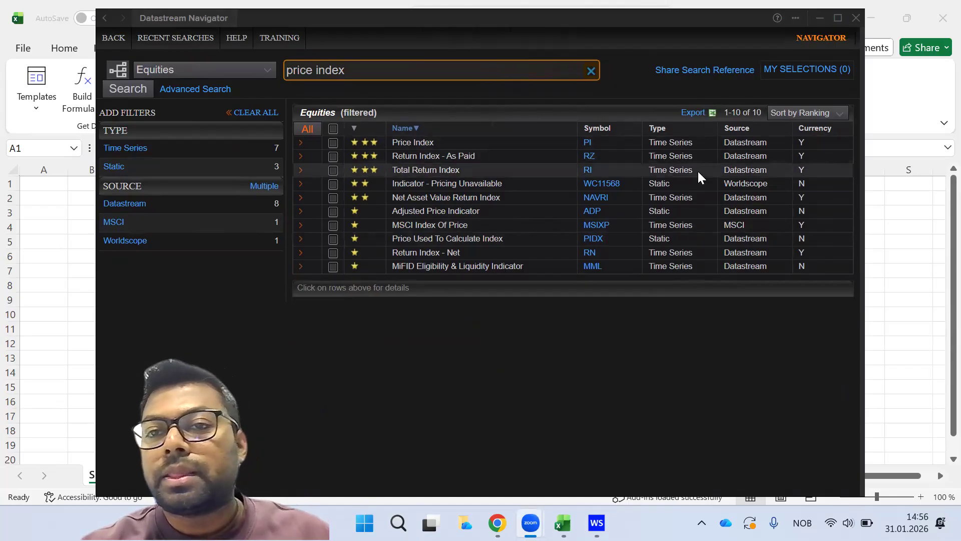
click(443, 142)
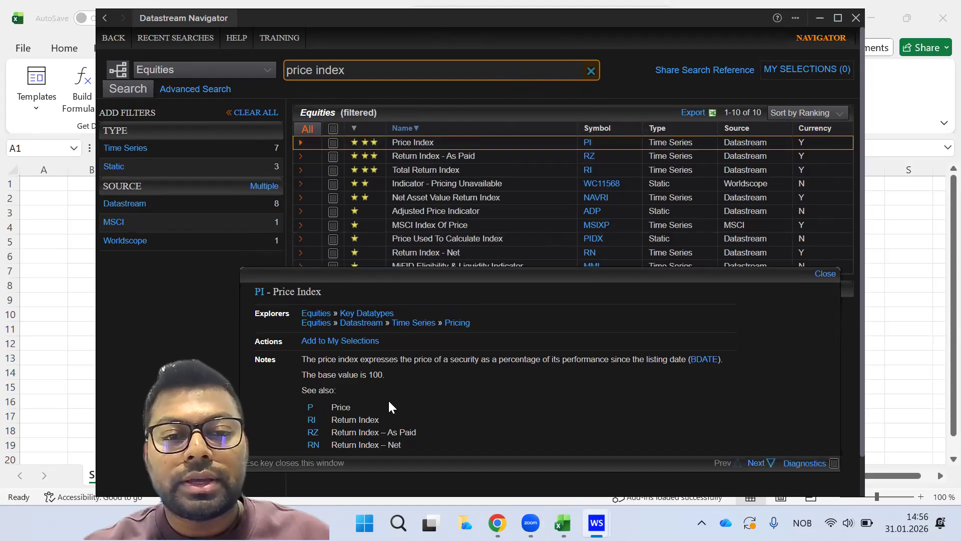
click(331, 143)
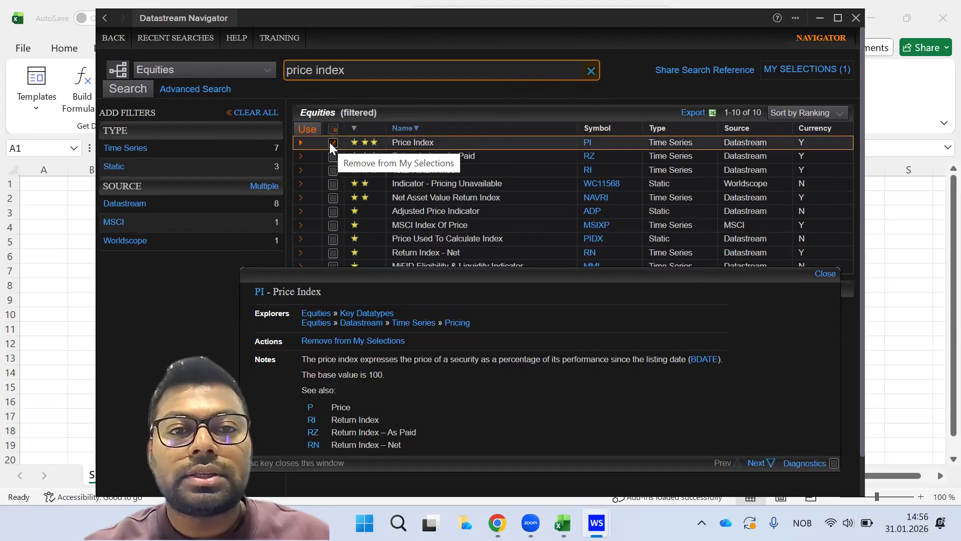
click(306, 130)
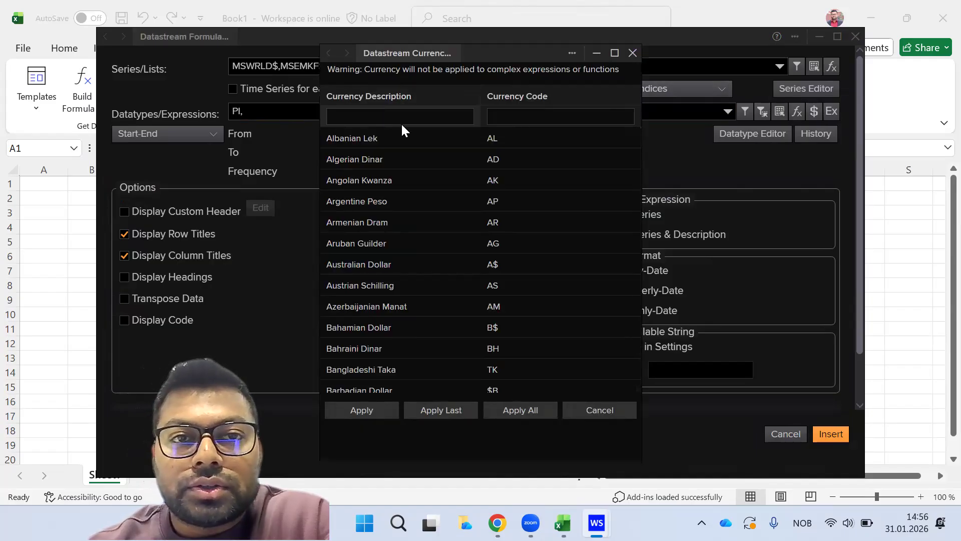
- Try filtering the currency descriptions by "usd"
click(384, 118)
text(us)
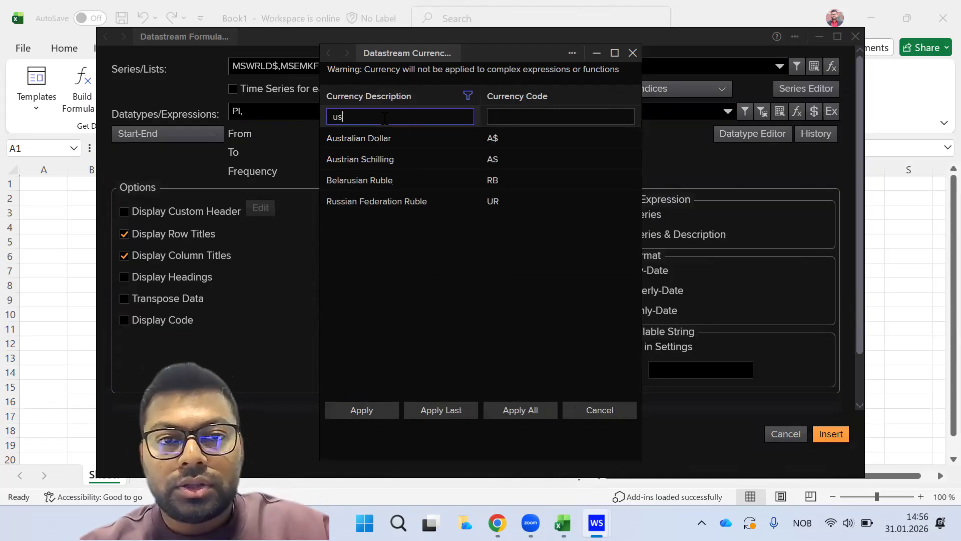
text(d)
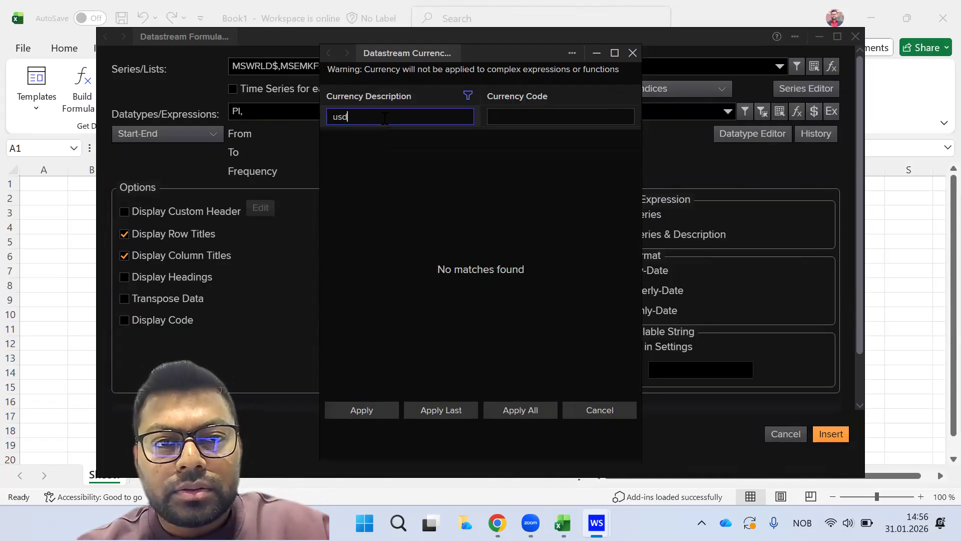
key(BackSpace)
key(BackSpace)
key(BackSpace)
- Filter the currency descriptions by "united" and apply United States Dollar (U$) to all datatypes
text(united)
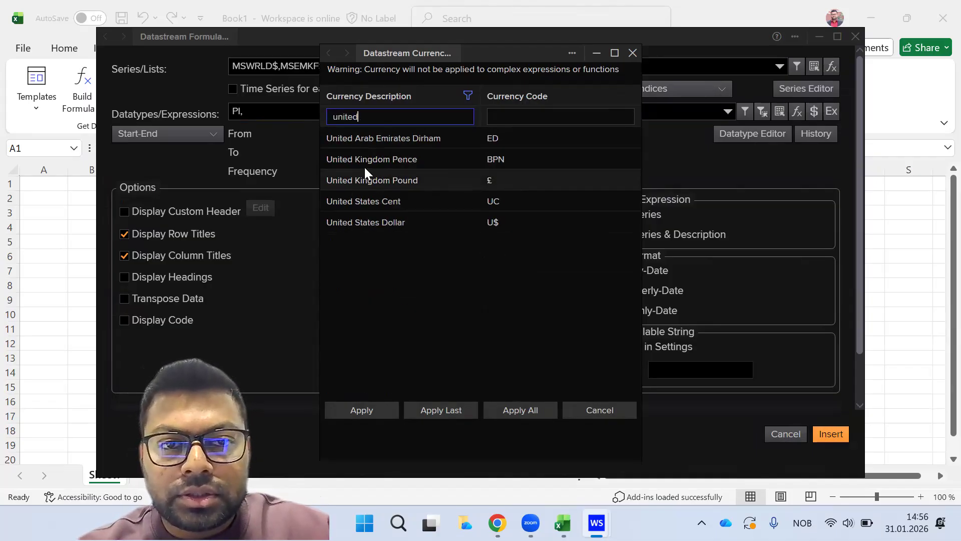
click(349, 196)
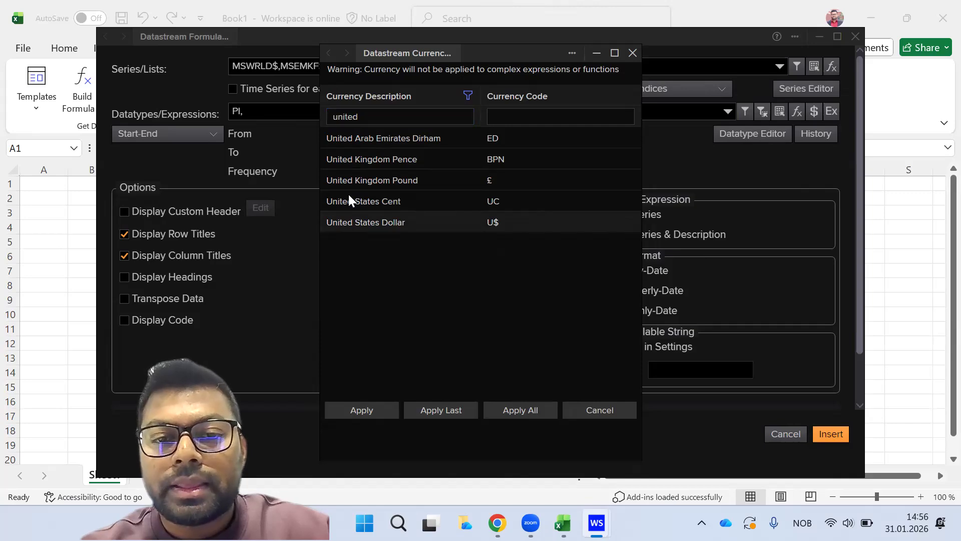
click(531, 411)
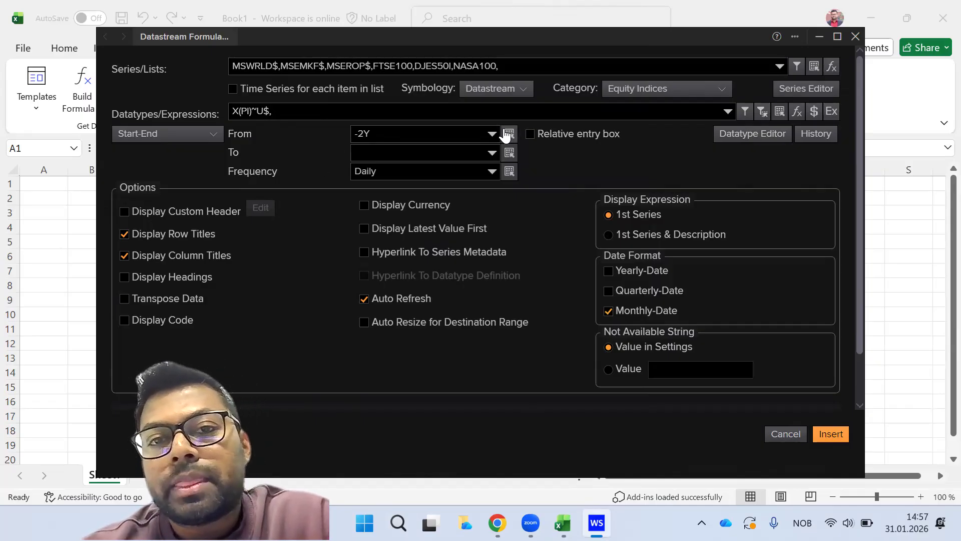
- Set the start of the time series request to -1Y
click(492, 134)
click(486, 139)
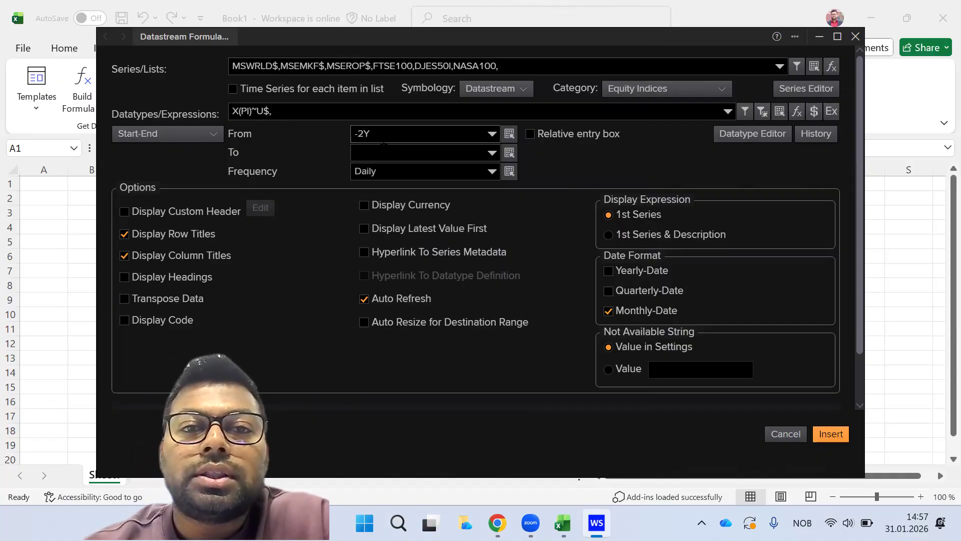
click(360, 133)
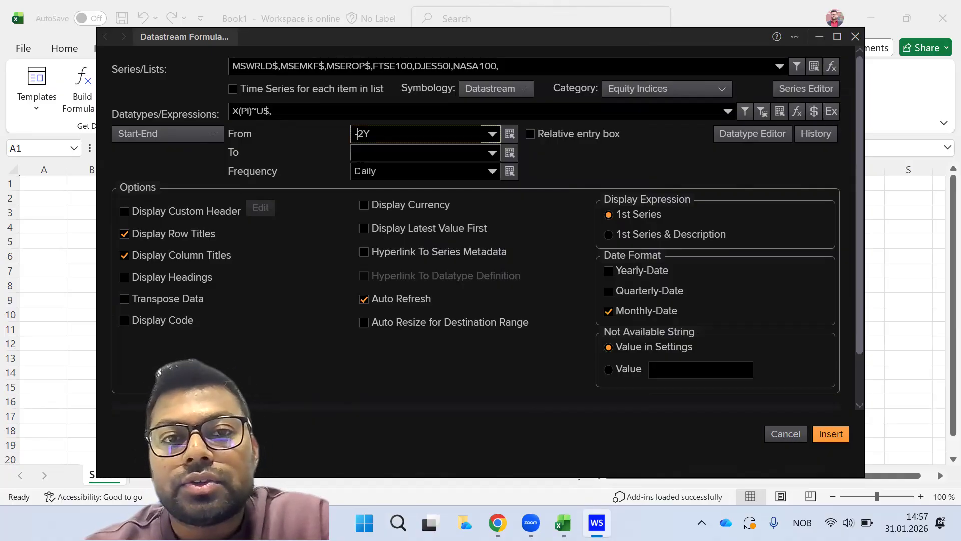
key(BackSpace)
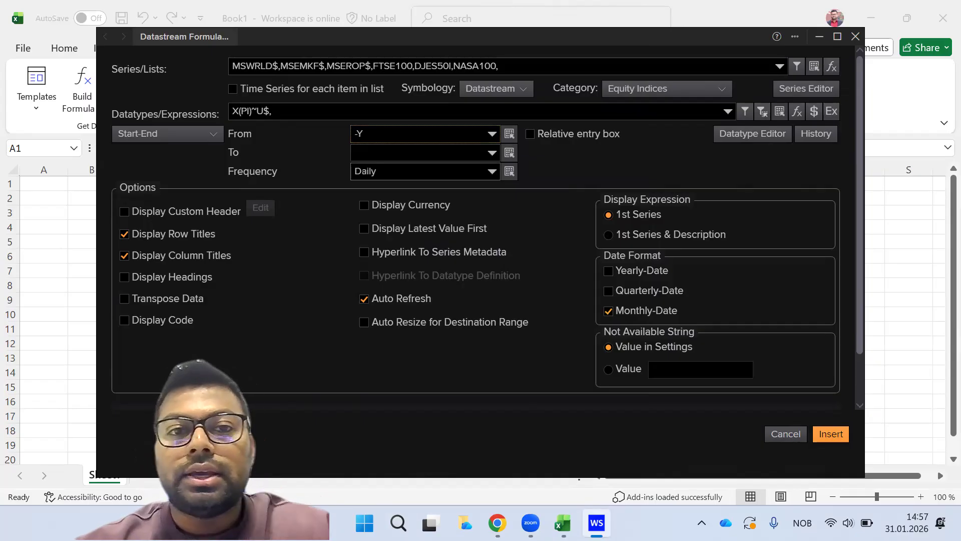
text(10)
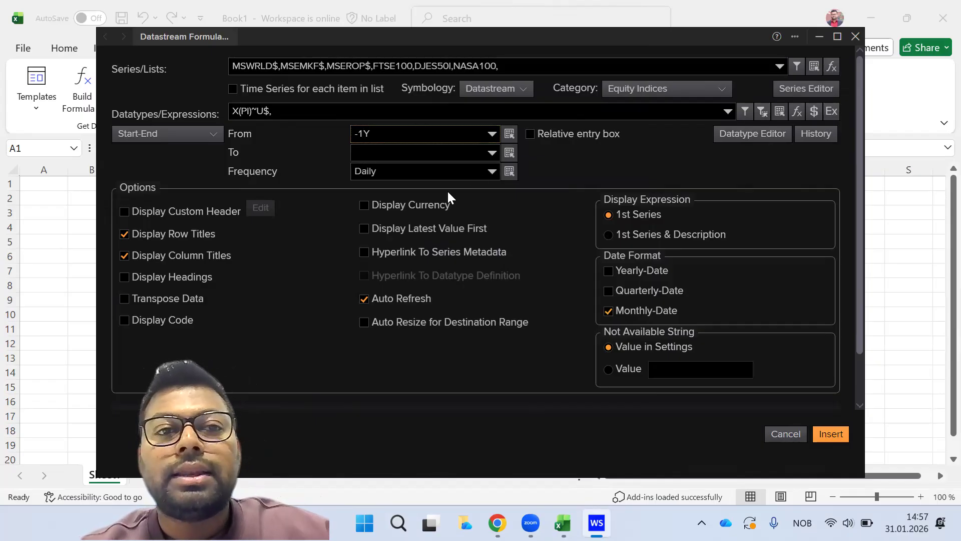
- Set the data frequency to Weekly
click(491, 171)
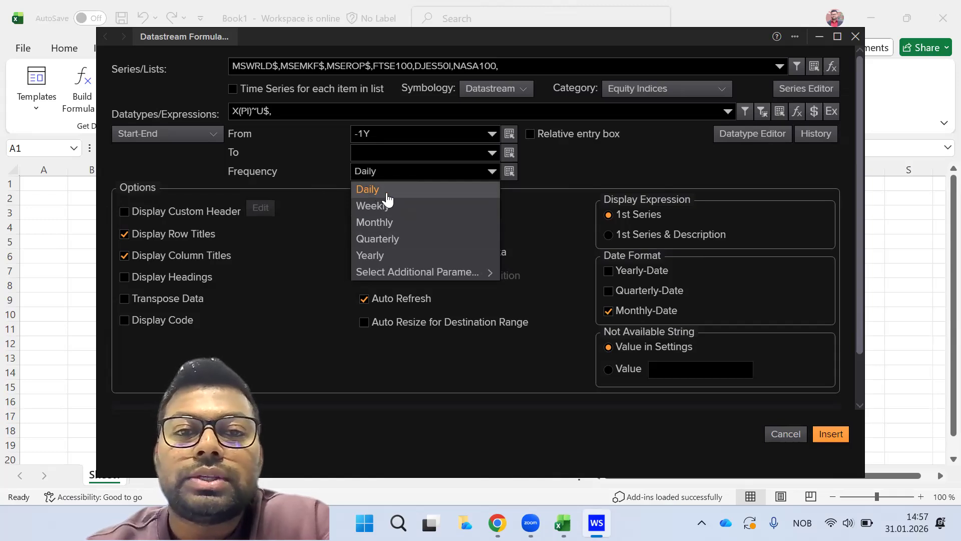
click(326, 165)
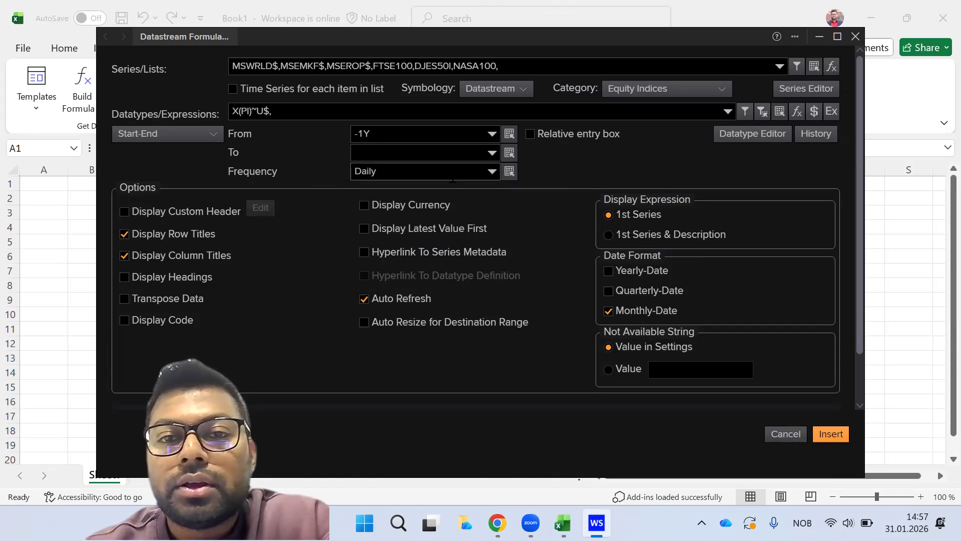
click(492, 173)
click(373, 206)
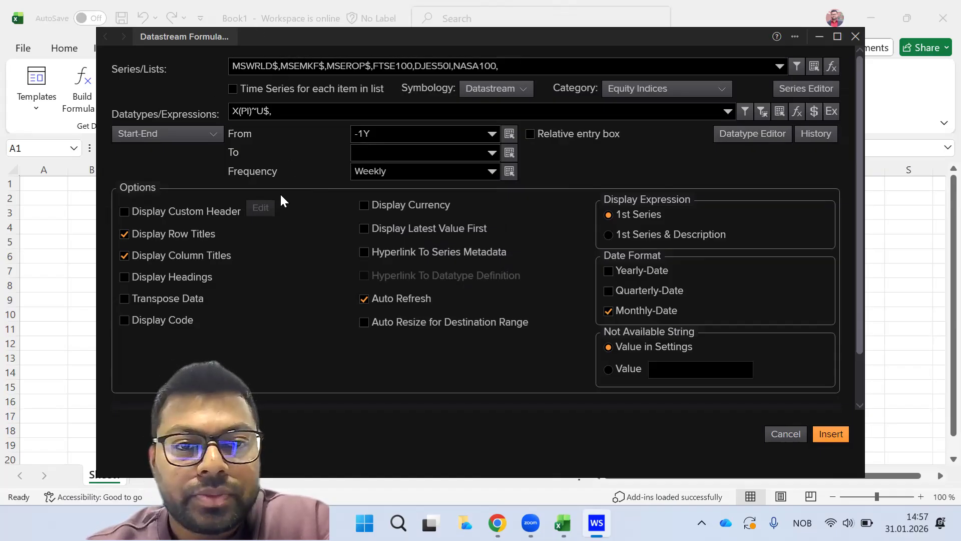
- Set the start of the weekly index request to -2Y and insert the Datastream formula into the sheet
scroll(281, 193, down, 1)
scroll(193, 229, down, 1)
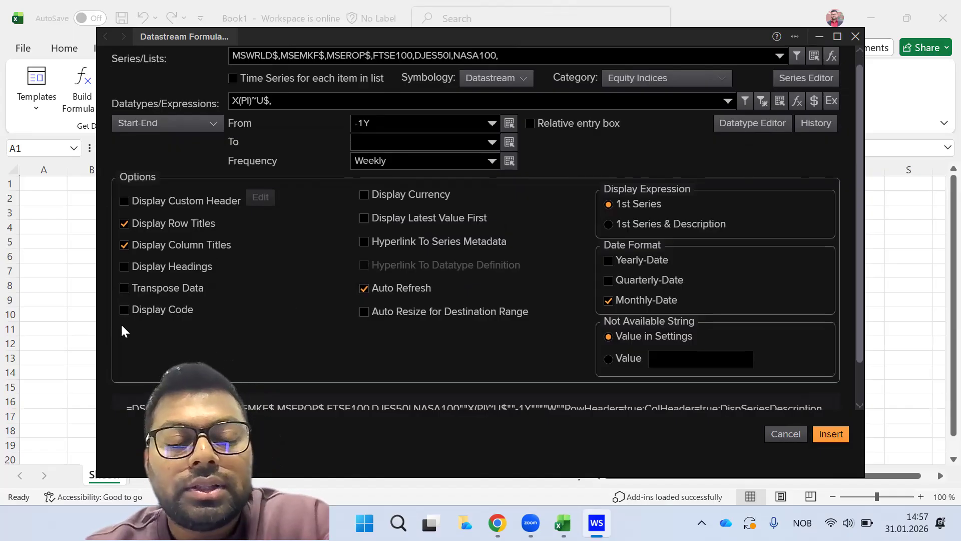
scroll(328, 317, up, 1)
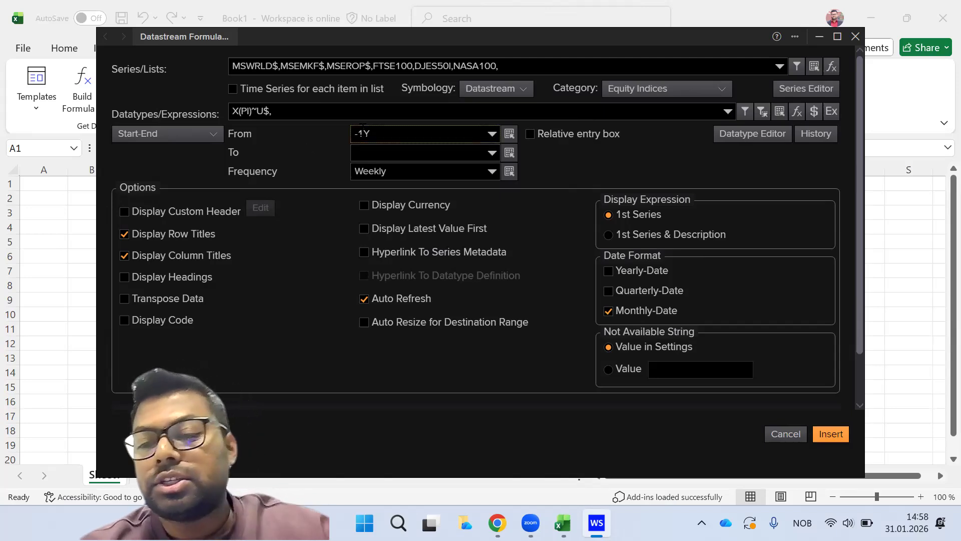
text(-2)
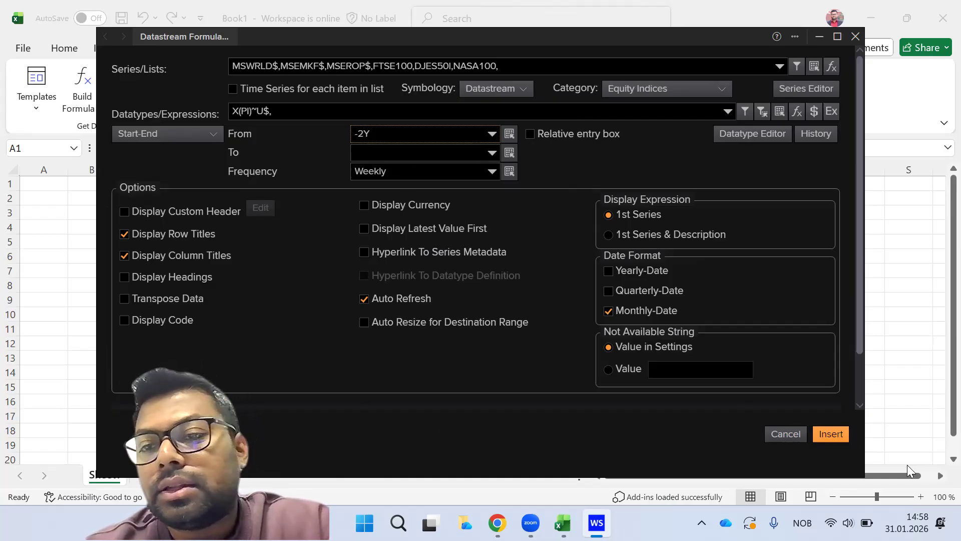
click(824, 437)
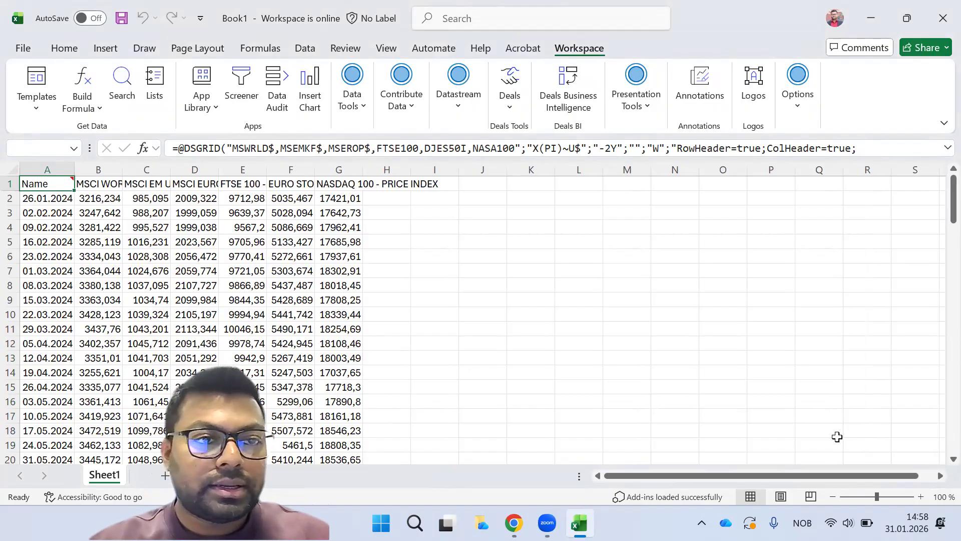
- Check the full column titles of the six price index series in row 1
click(92, 187)
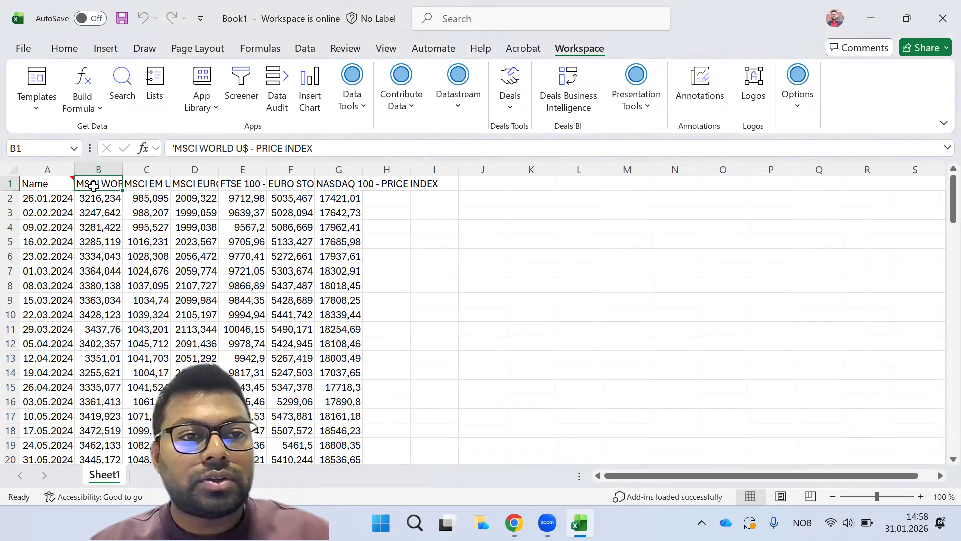
key(Right)
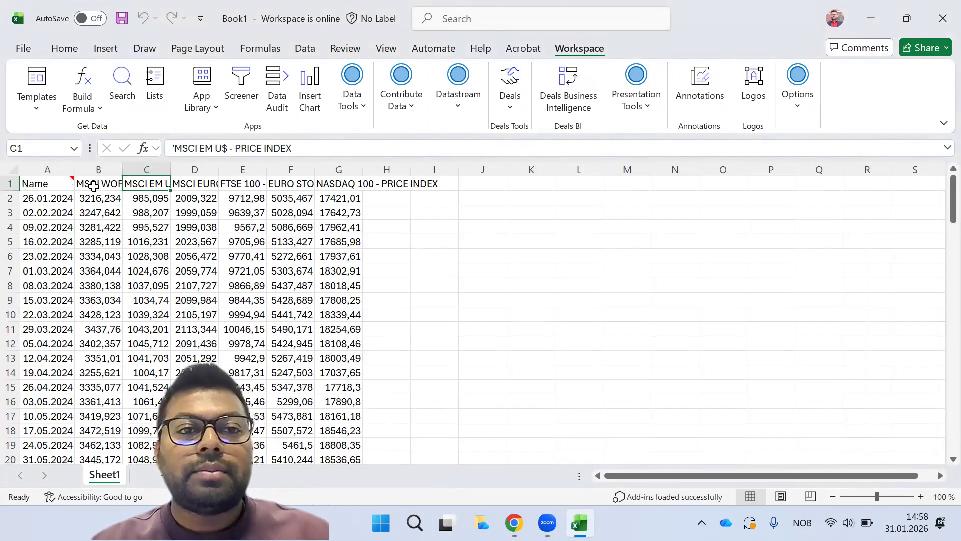
key(Right)
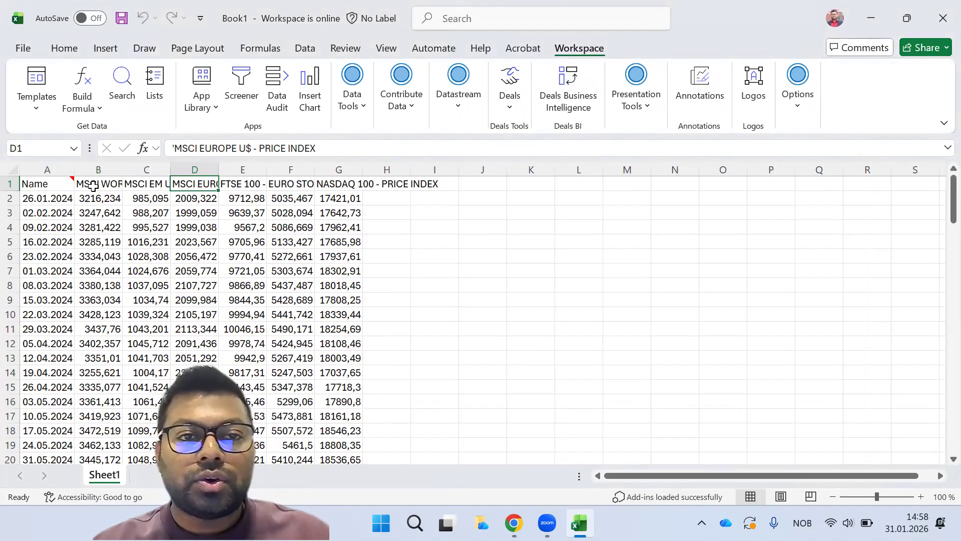
key(Right)
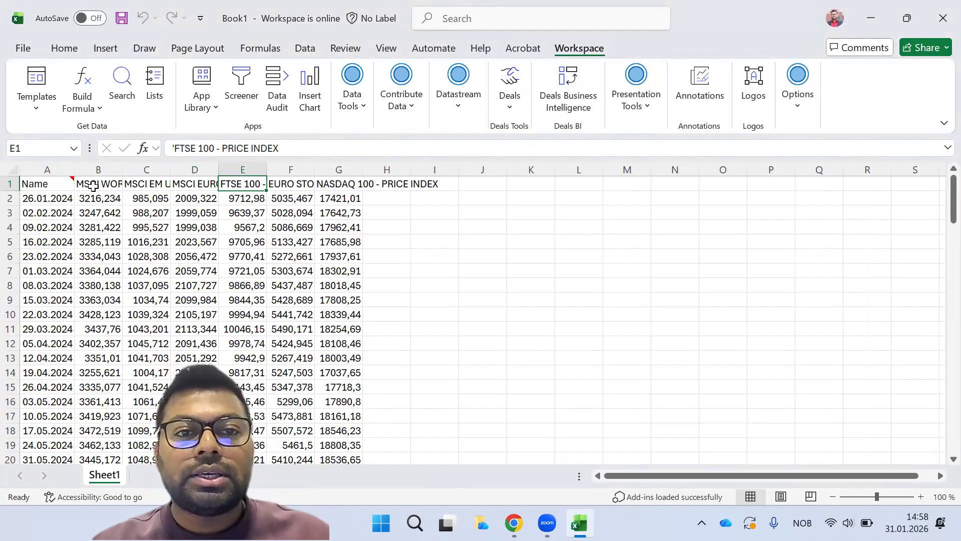
key(Right)
key(Right)
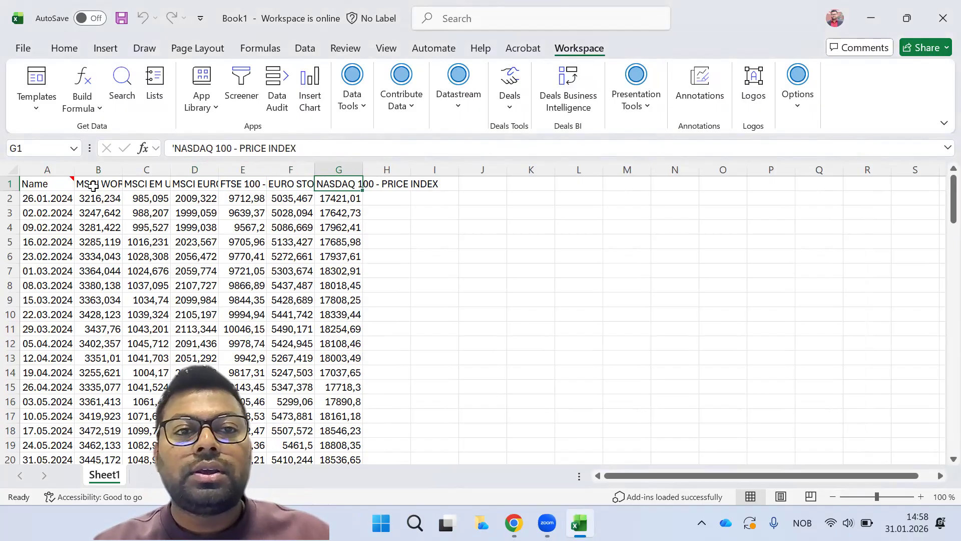
key(Left)
key(Left)
key(Left)
key(Left)
key(Left)
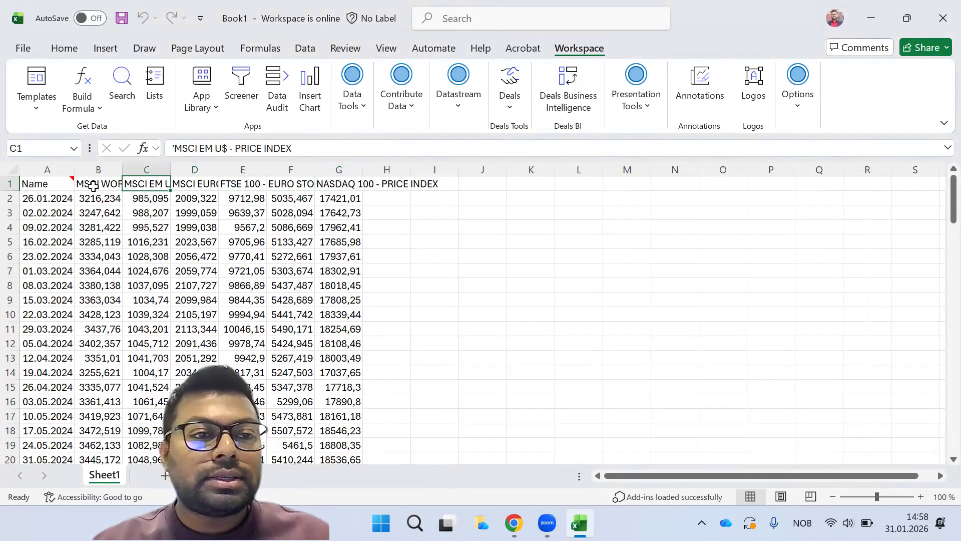
key(Left)
- Examine the first and last dates in column A and the interval between consecutive dates
key(Down)
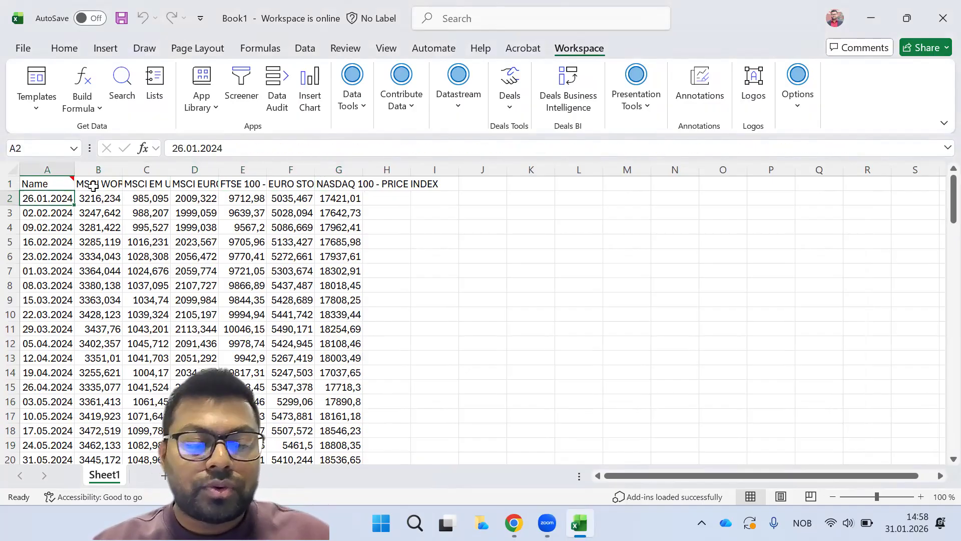
key(ctrl+Down)
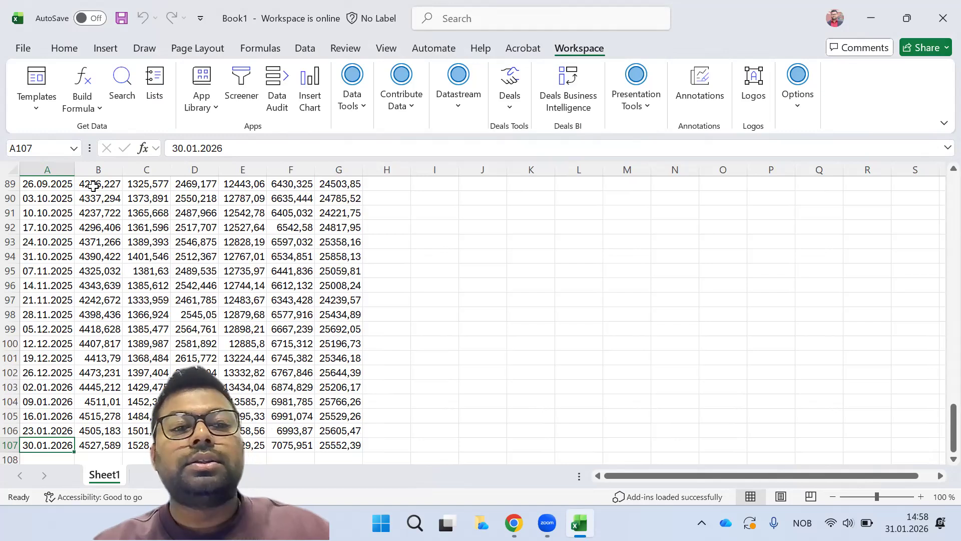
key(ctrl+Up)
key(Down)
key(Down)
key(Up)
key(Down)
key(Up)
key(Down)
key(Down)
key(Up)
key(Up)
key(Down)
key(Up)
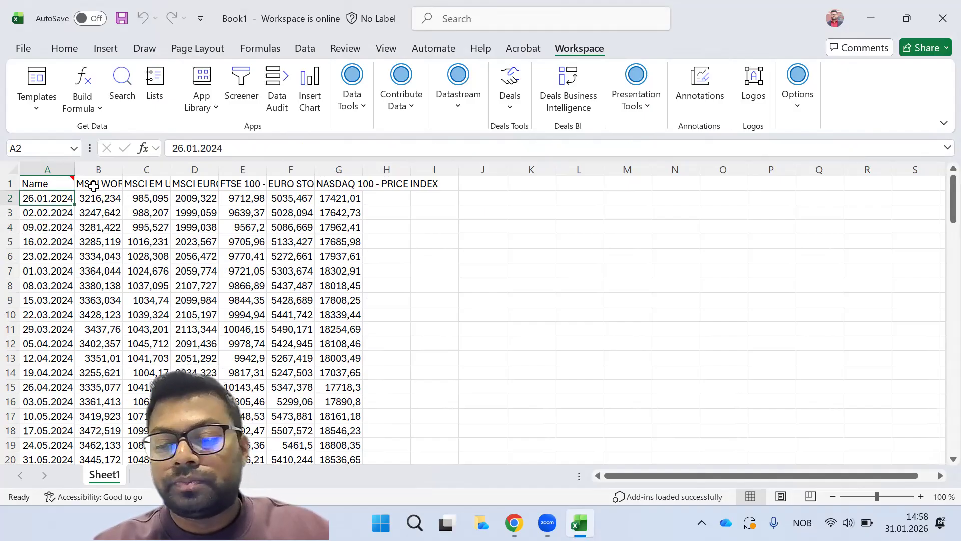
key(Up)
key(Down)
key(Down)
key(Down)
key(Up)
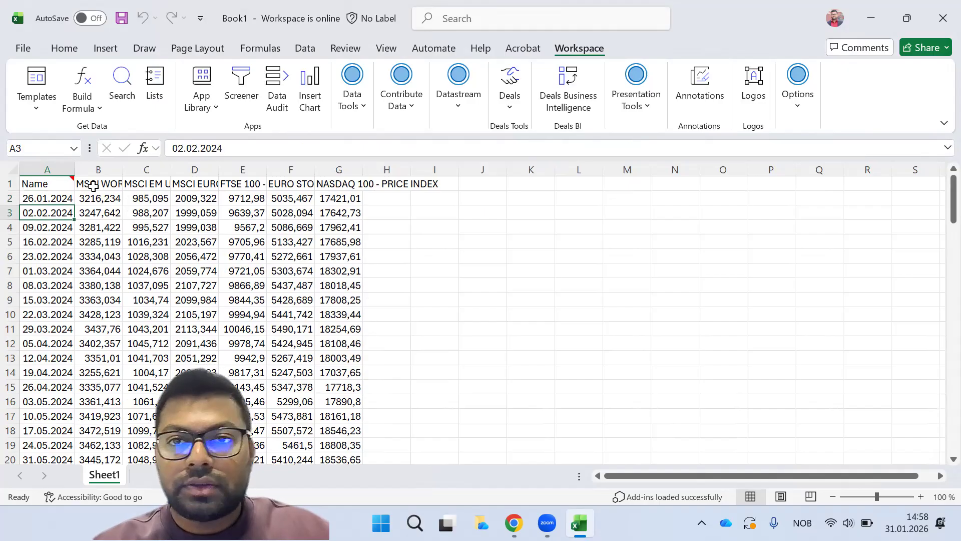
- Start a new Datastream formula in cell A3 with the date range 01/01/2023 to 31/12/2025
click(460, 108)
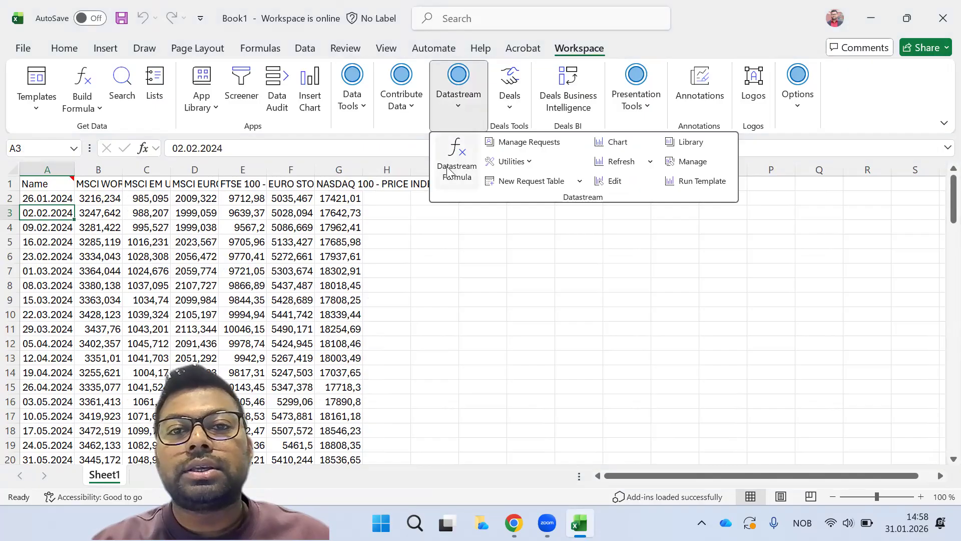
click(446, 163)
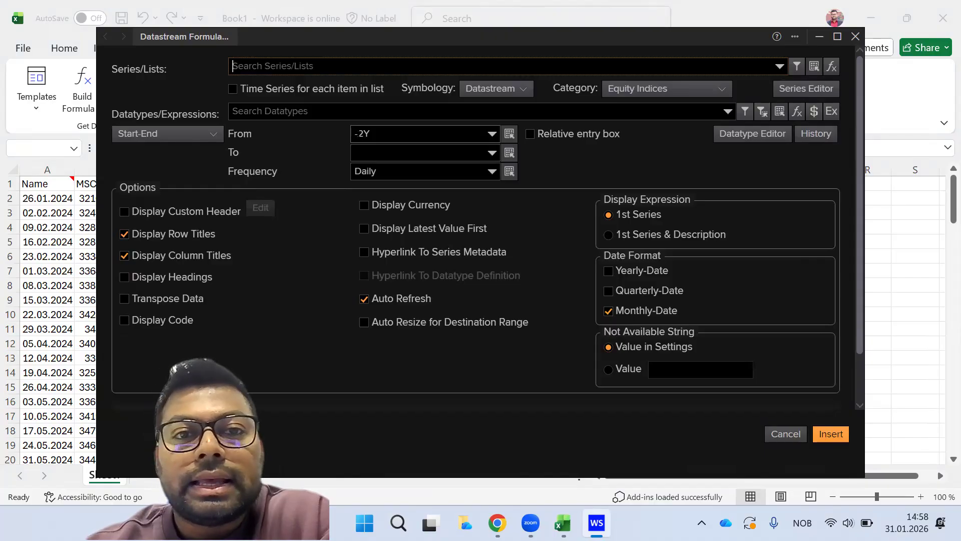
click(373, 138)
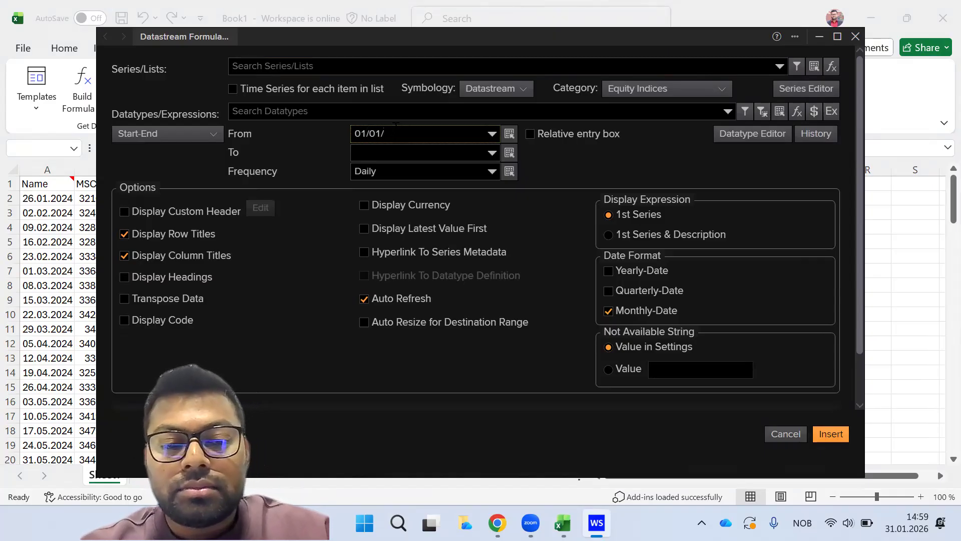
text(2023)
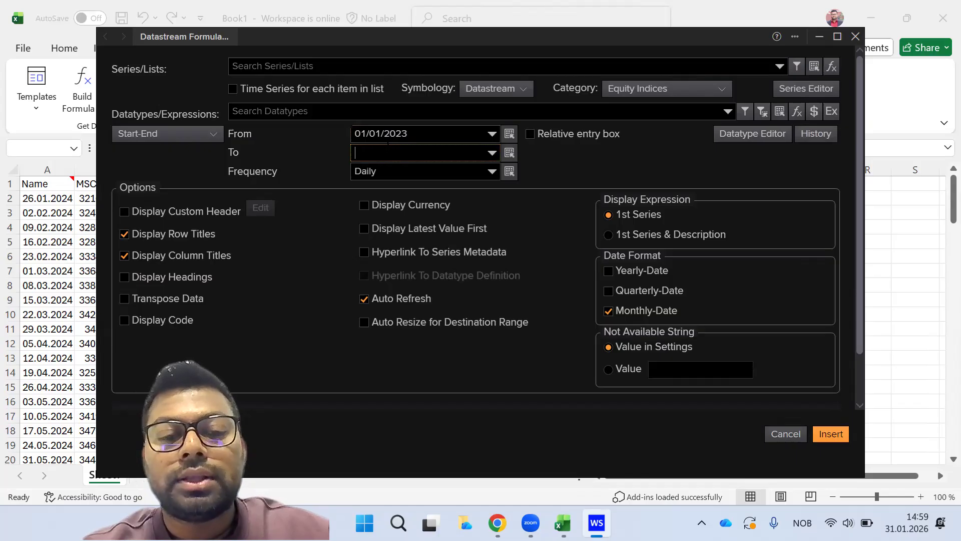
text(1/1)
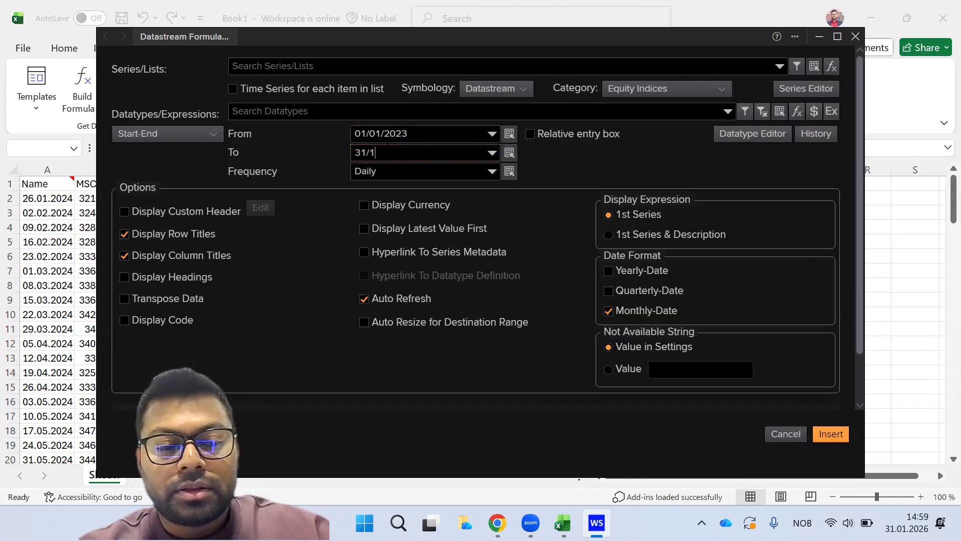
text(2/20)
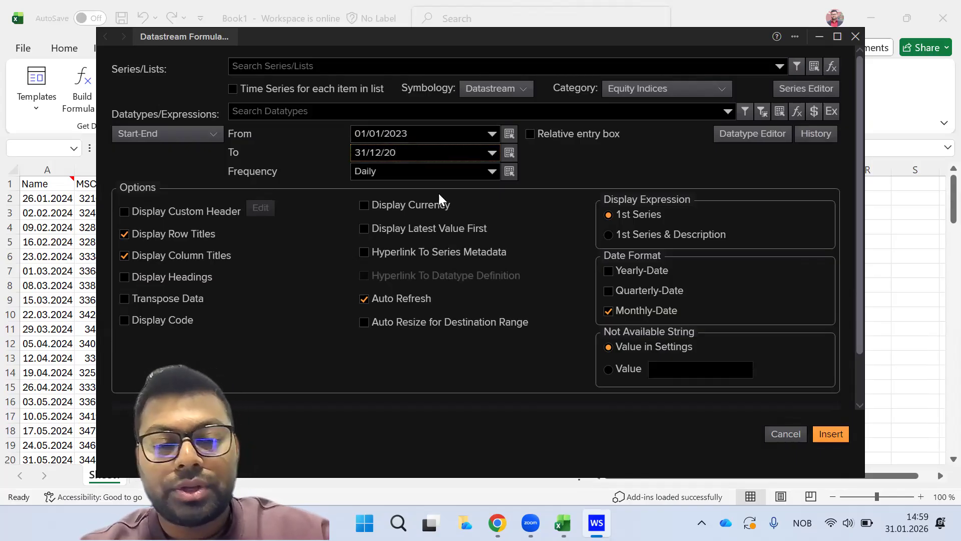
text(25)
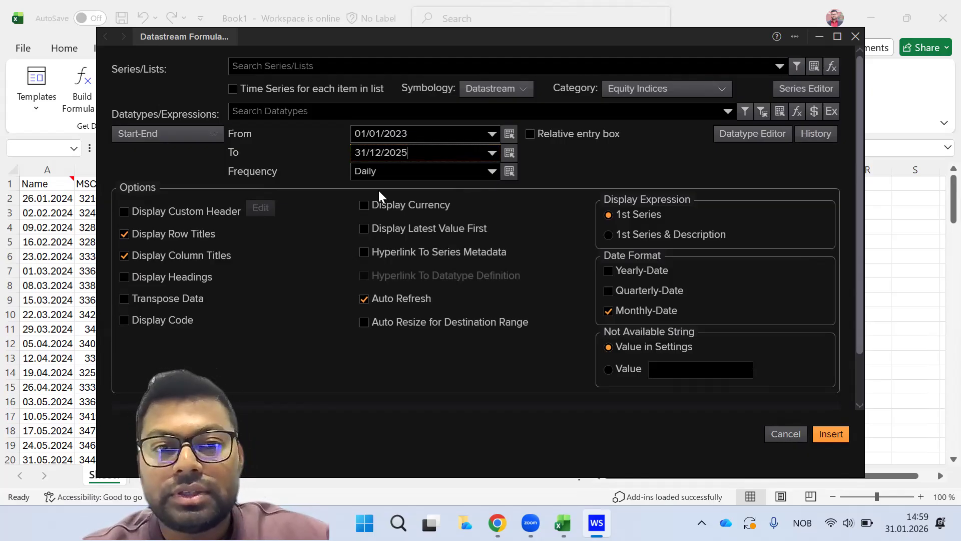
- Reuse the recent six-index series list and the X(PI)~U$ datatype, and insert the formula at daily frequency
click(782, 66)
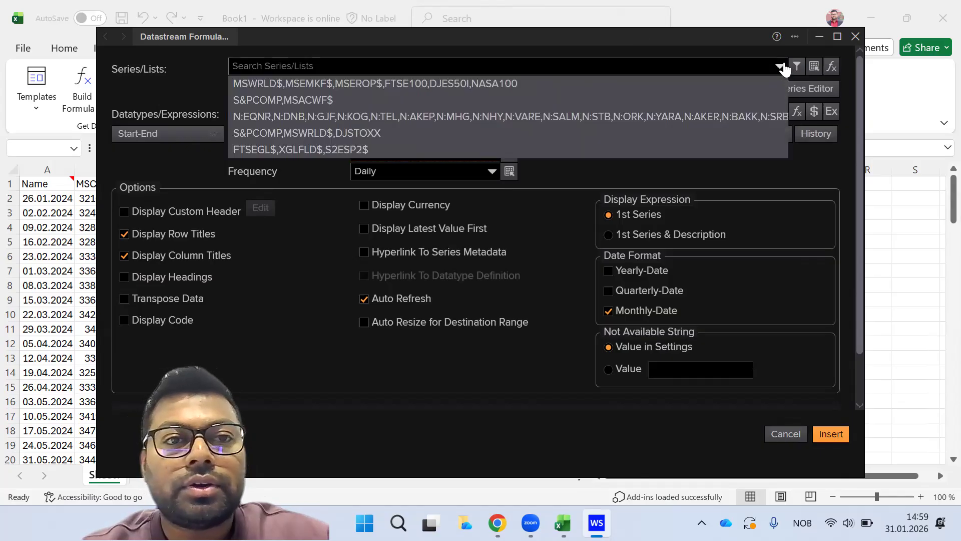
click(579, 73)
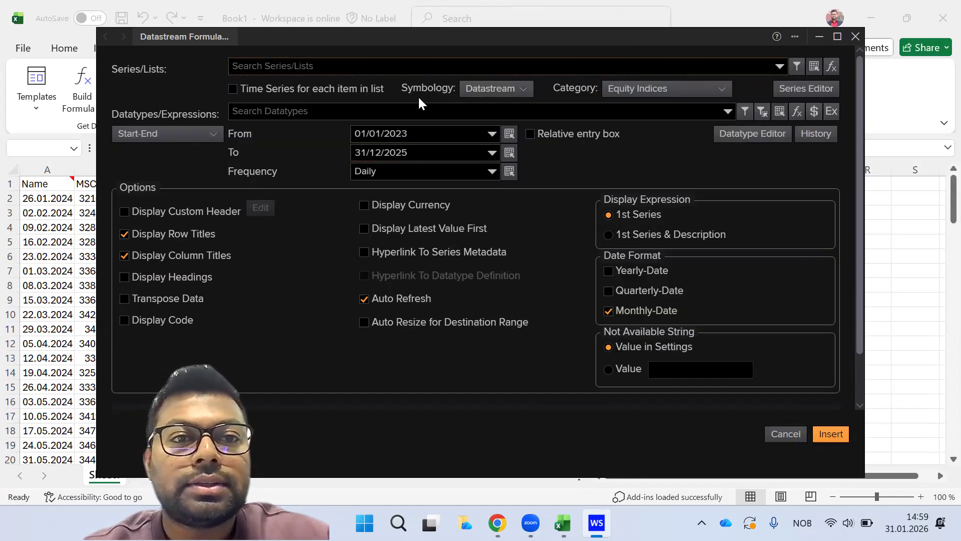
click(727, 111)
click(421, 132)
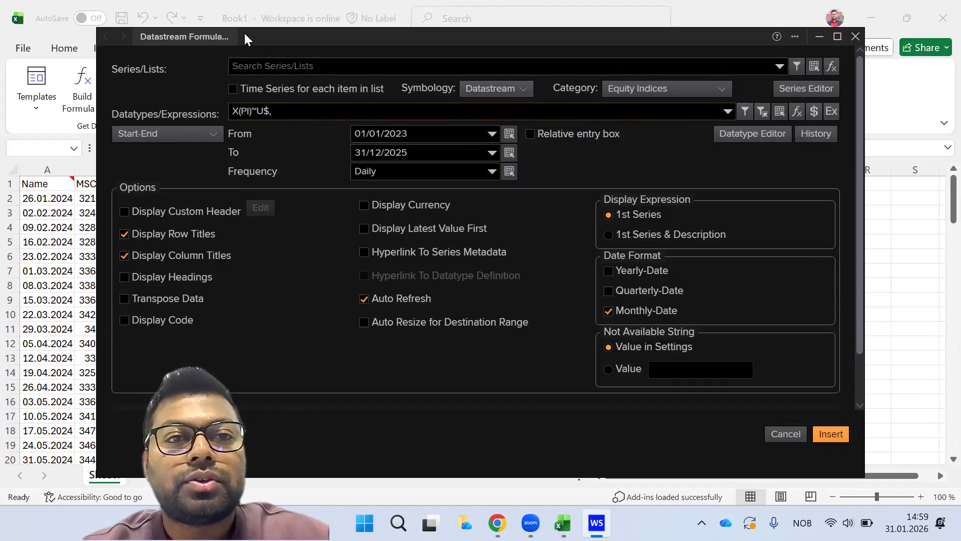
click(779, 68)
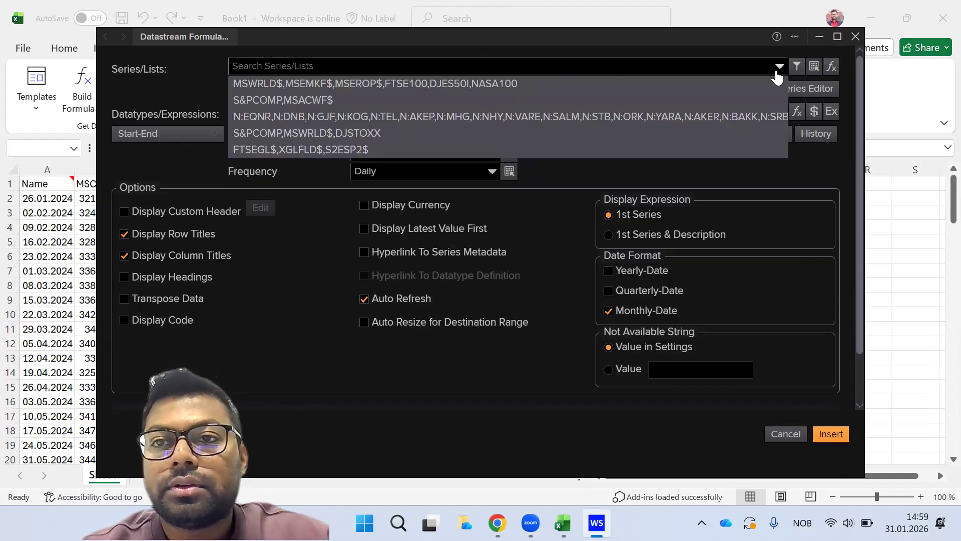
click(691, 88)
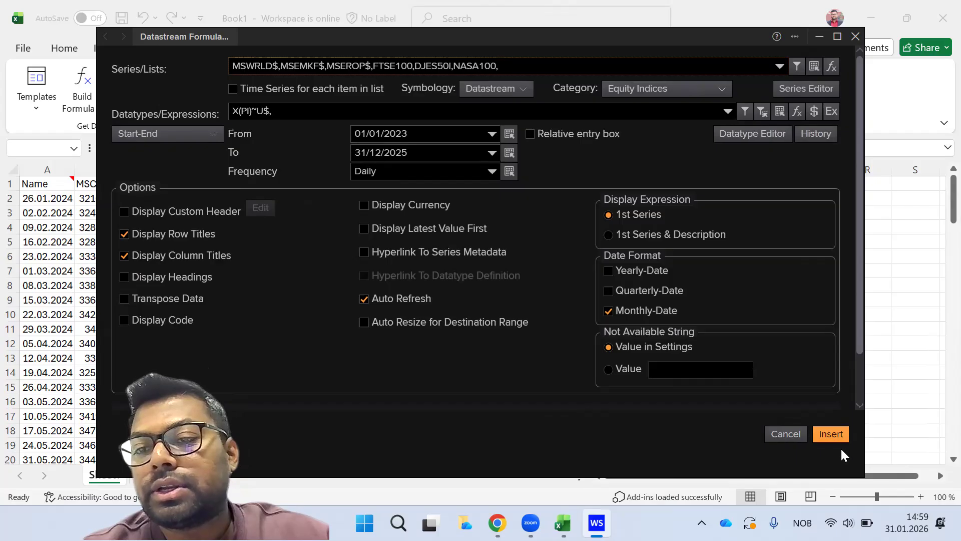
click(830, 436)
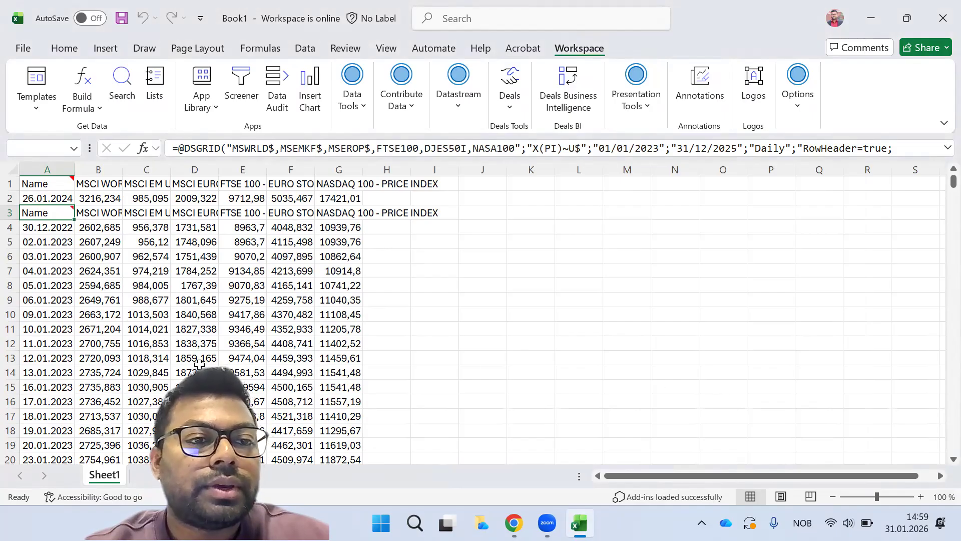
- Examine the dates of the inserted daily series in column A, from the first row downward
click(53, 241)
click(54, 227)
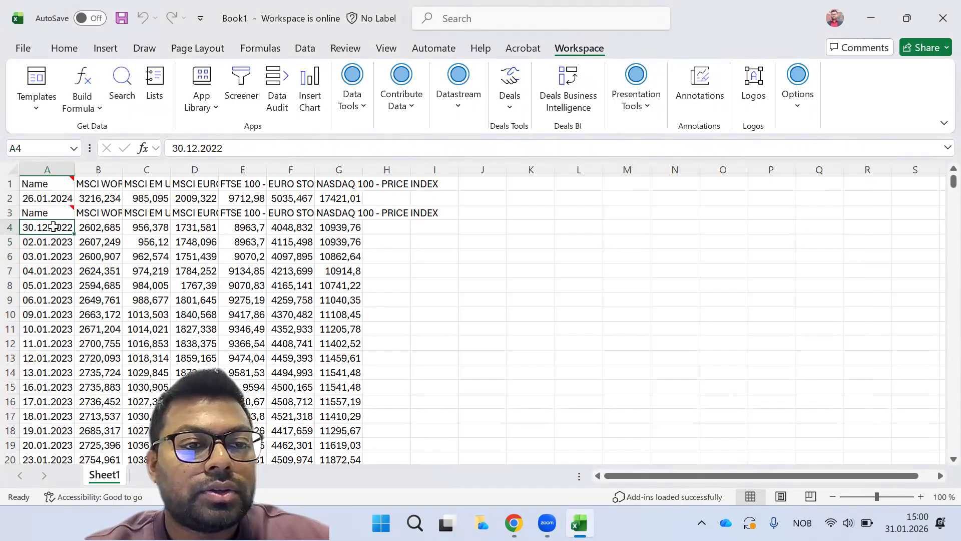
scroll(207, 335, down, 14)
scroll(206, 335, up, 3)
scroll(207, 335, up, 3)
- Start a Datastream formula on a new worksheet, reusing the recent six-index series list and the X(PI)~U$ datatype
click(145, 476)
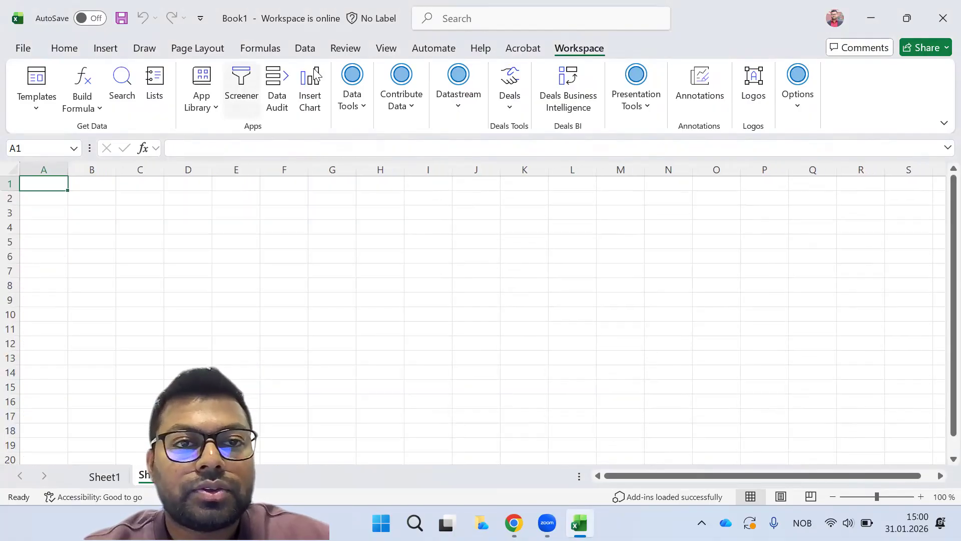
click(453, 93)
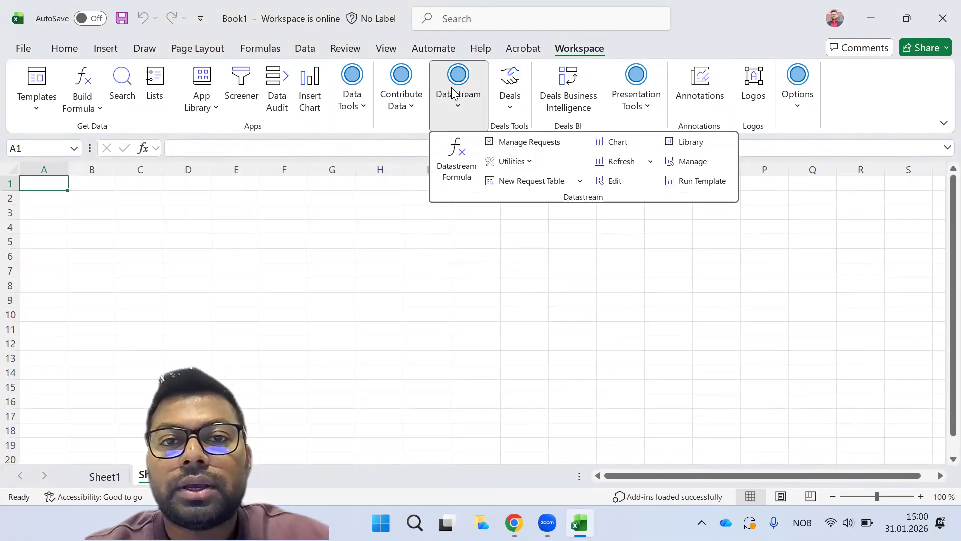
click(459, 159)
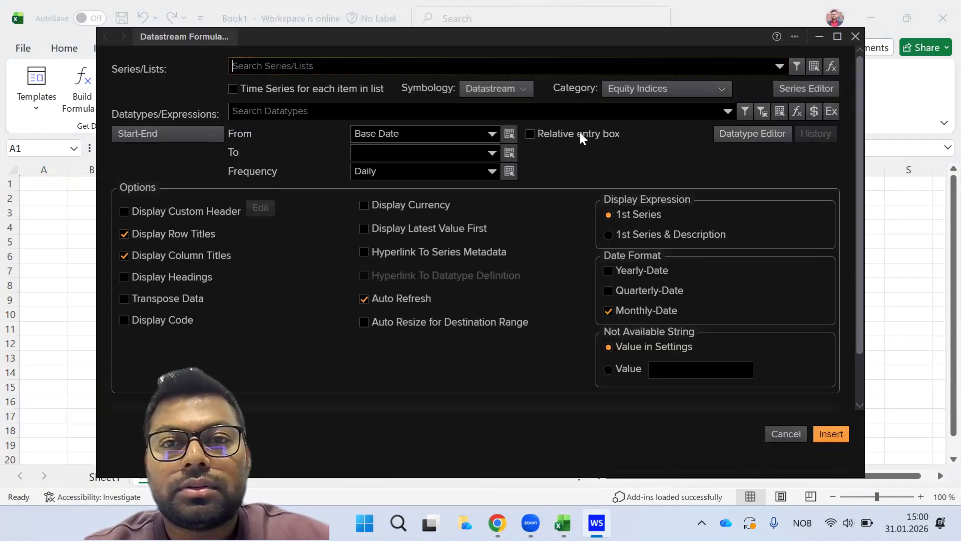
click(779, 67)
click(540, 86)
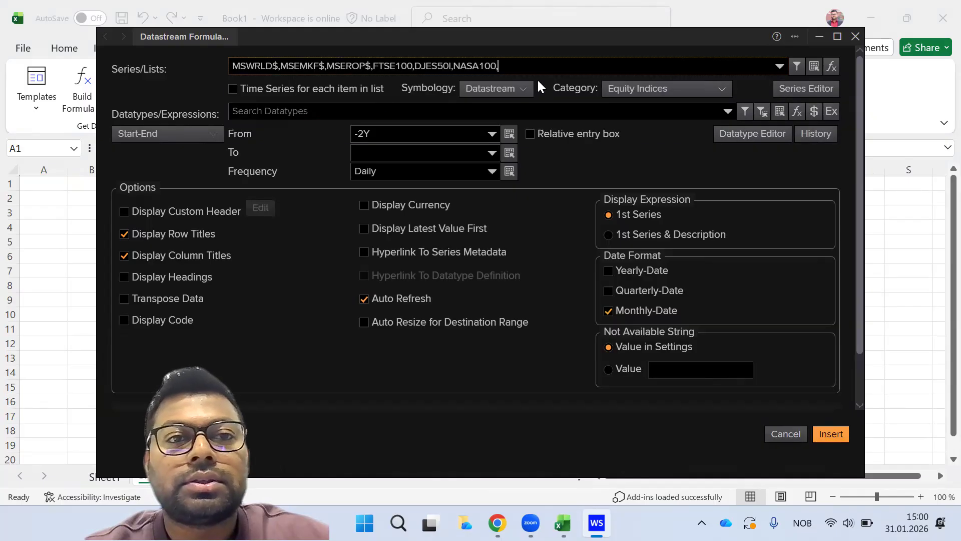
click(727, 112)
click(525, 129)
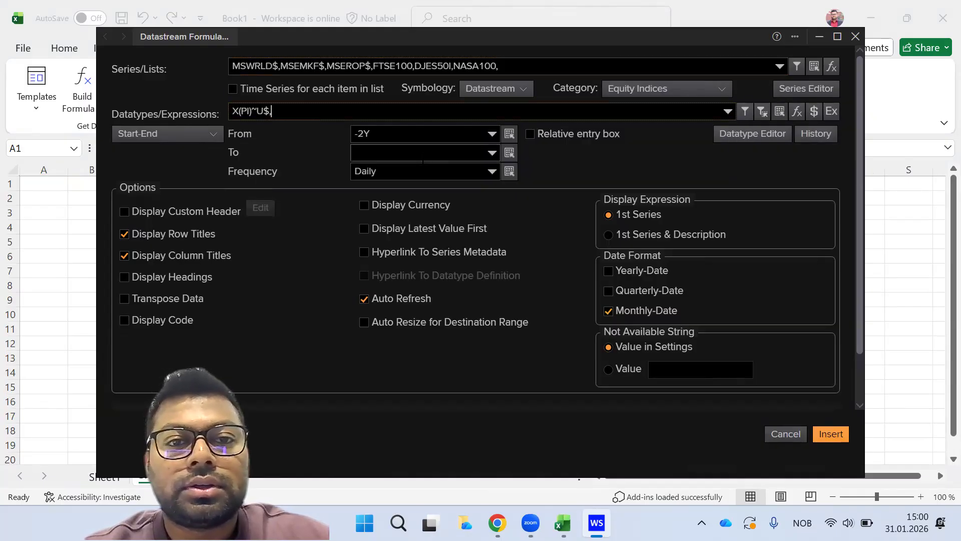
- Set the start date of the new request to 01/01/2024
click(423, 142)
key(BackSpace)
key(BackSpace)
key(BackSpace)
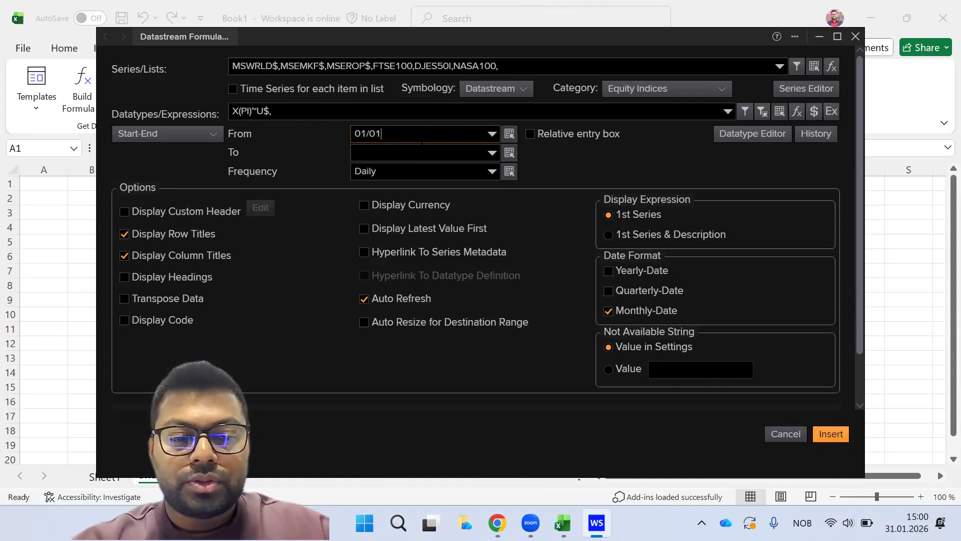
text(01/01/2024)
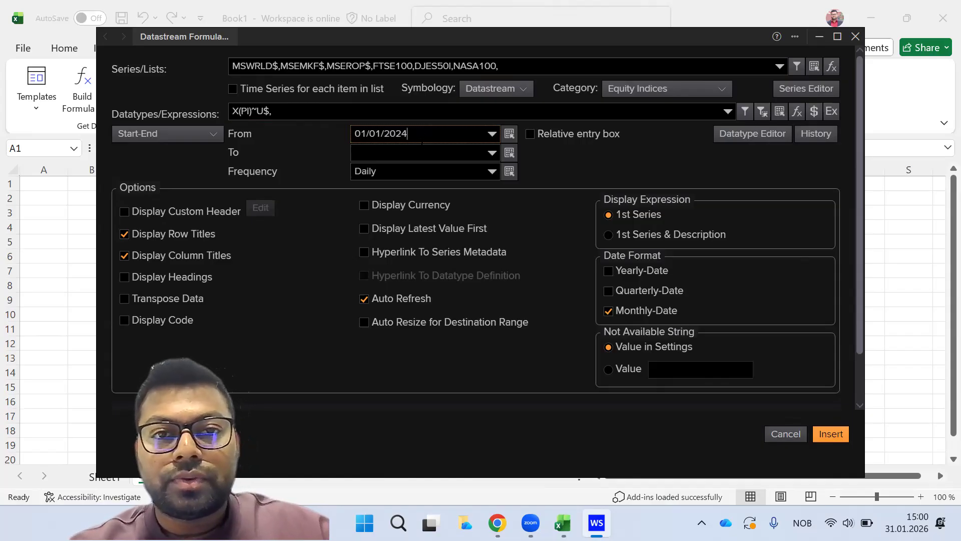
- Set the request's end date to 31/12/2025 and its frequency to weekly, and insert the formula
click(456, 155)
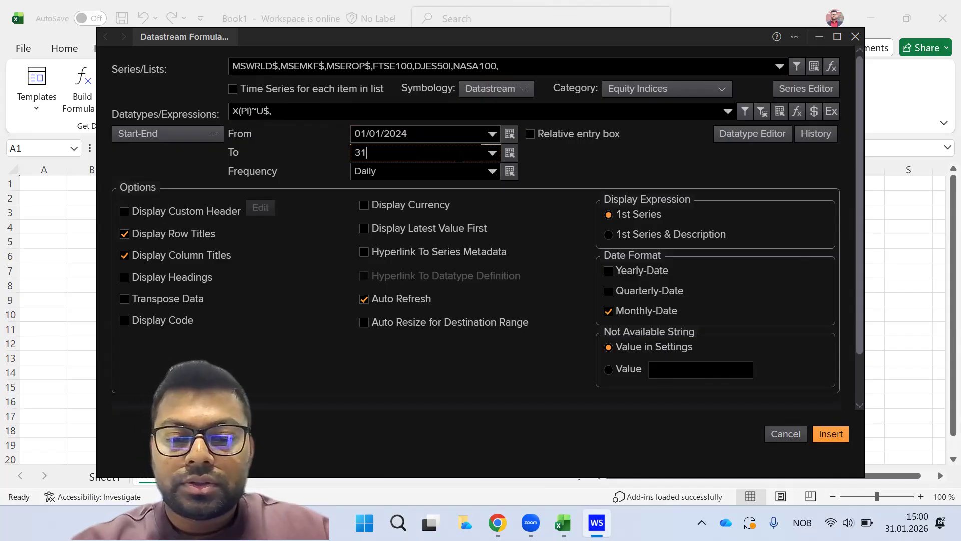
text(31/12/2025)
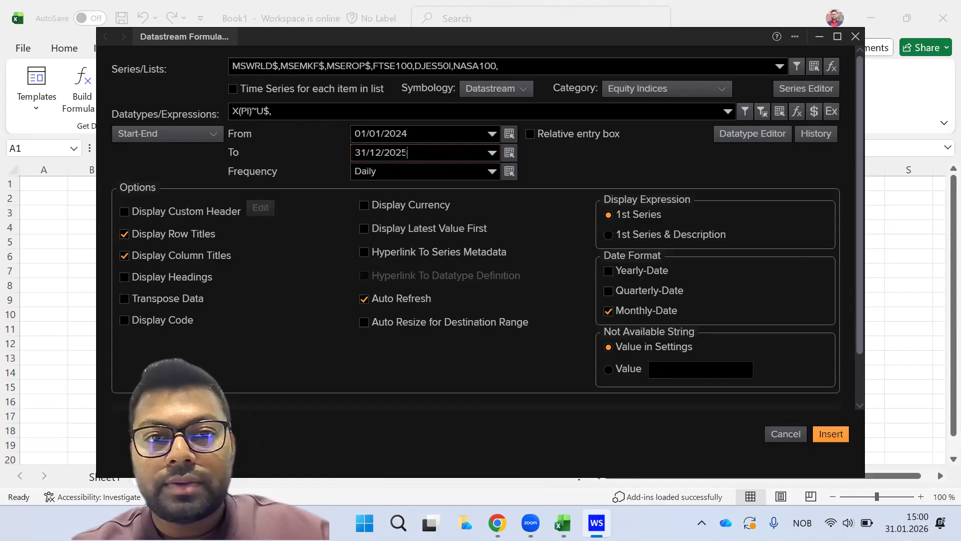
click(492, 172)
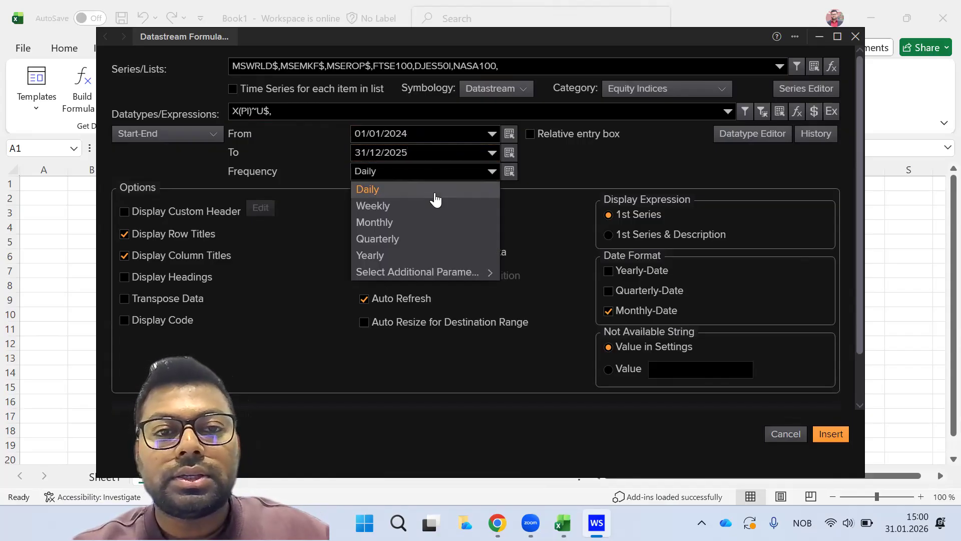
click(430, 206)
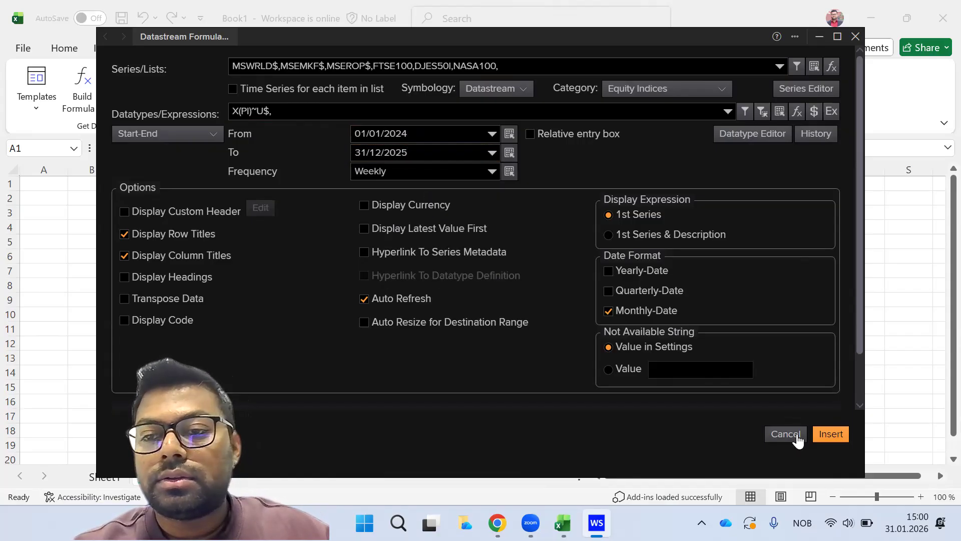
click(832, 434)
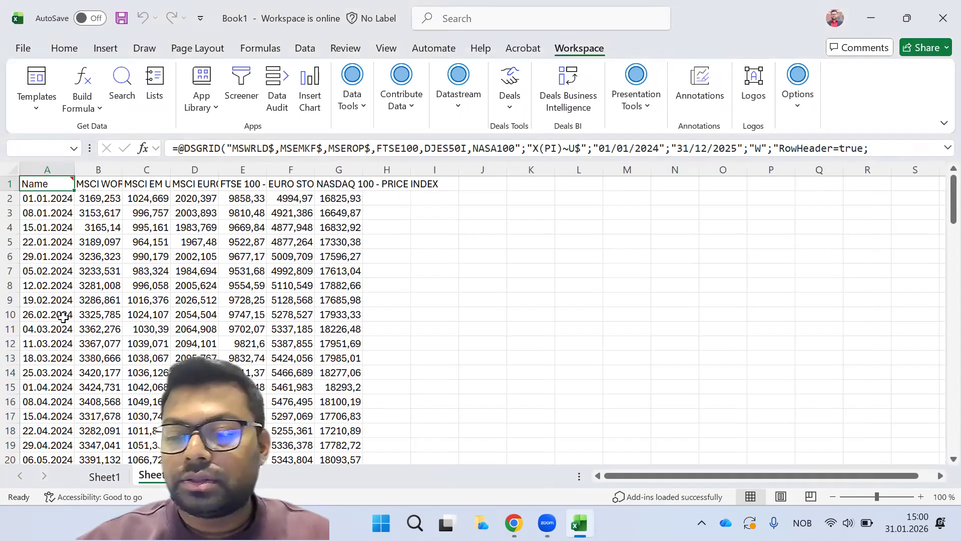
- Examine the inserted weekly index data on Sheet2, checking the series headers in row 1 and the first dates in column A
key(Down)
key(Up)
key(Right)
key(Right)
key(Right)
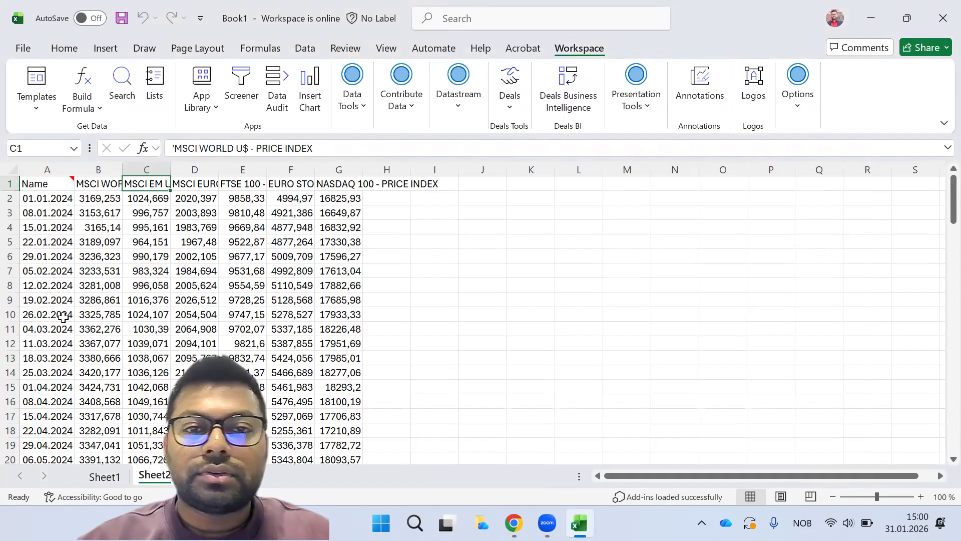
key(Left)
key(Left)
key(Left)
key(Down)
key(Down)
key(Down)
key(Down)
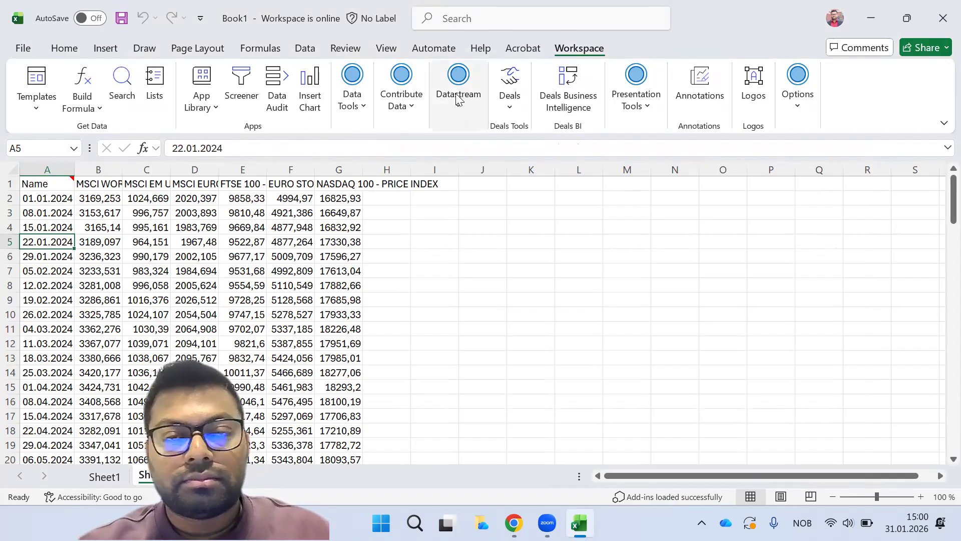
- Start another Datastream formula request from the sheet with the weekly data
click(458, 120)
click(456, 159)
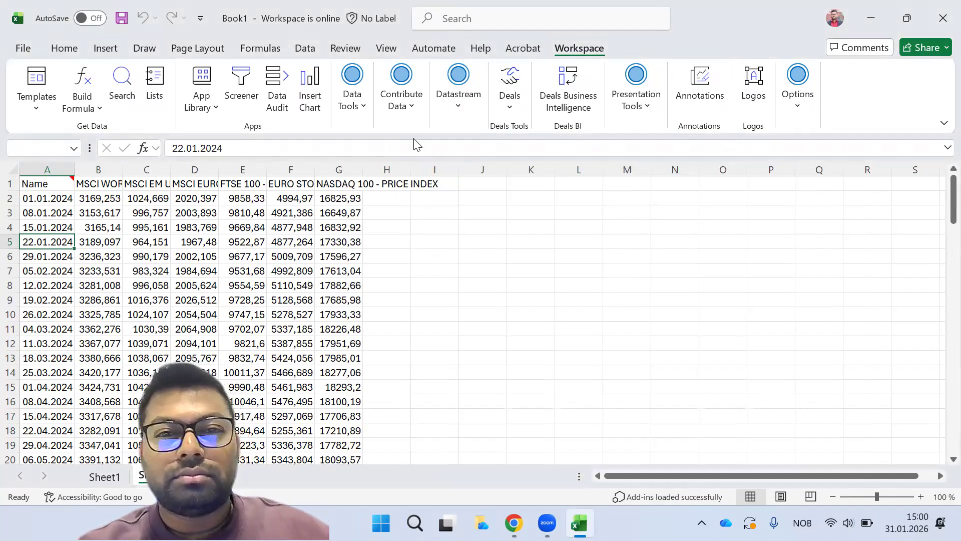